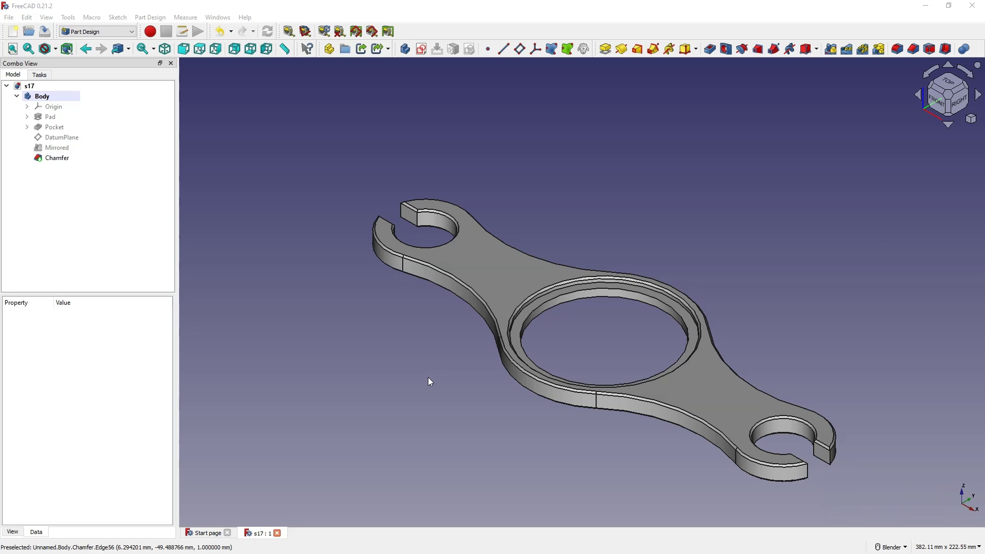
# Deselect the s17 spanner model and create a new empty document, Unnamed1.
pyautogui.click(337, 213)
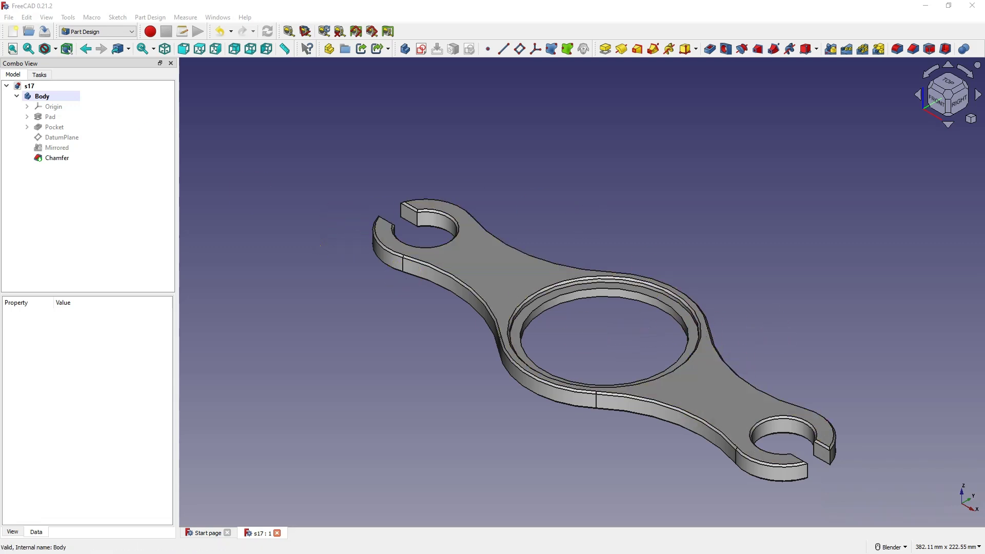
pyautogui.click(13, 31)
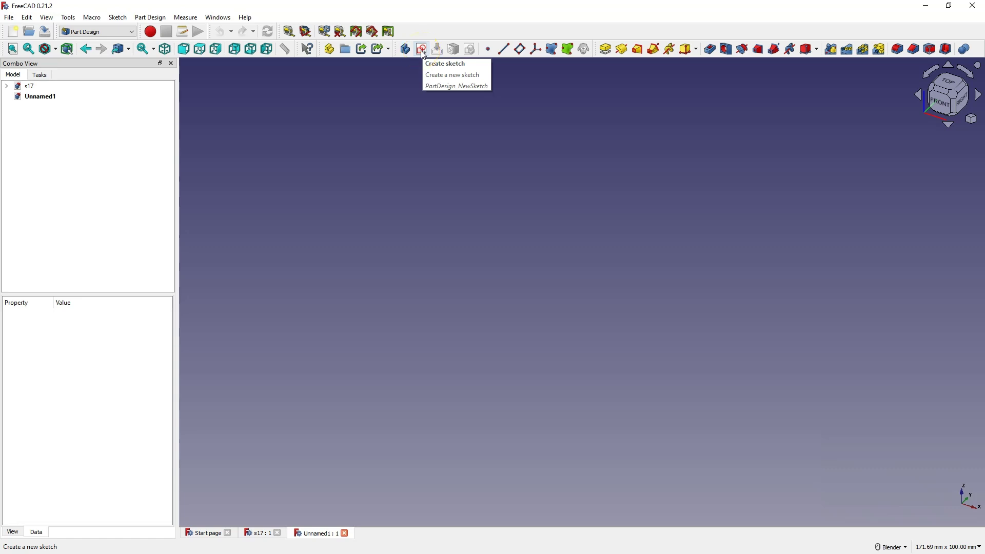
# Check the s17 spanner tab, then start a new sketch on the XY plane in Unnamed1.
pyautogui.click(262, 533)
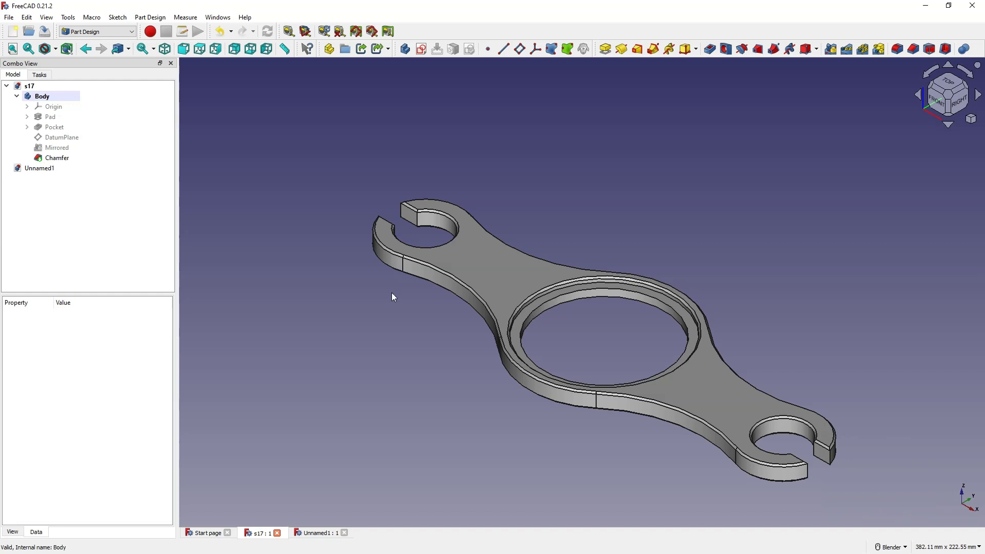
pyautogui.click(322, 532)
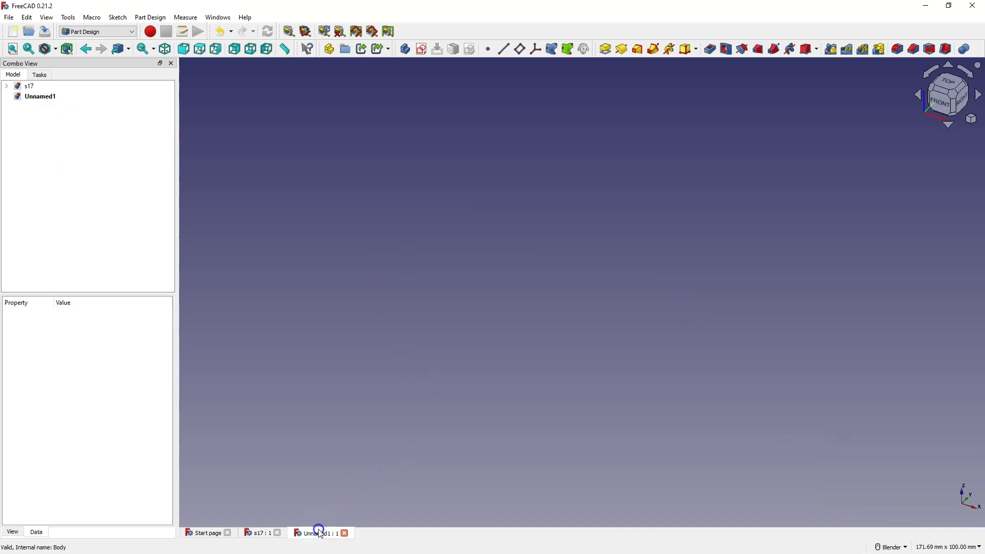
pyautogui.click(421, 49)
pyautogui.click(531, 182)
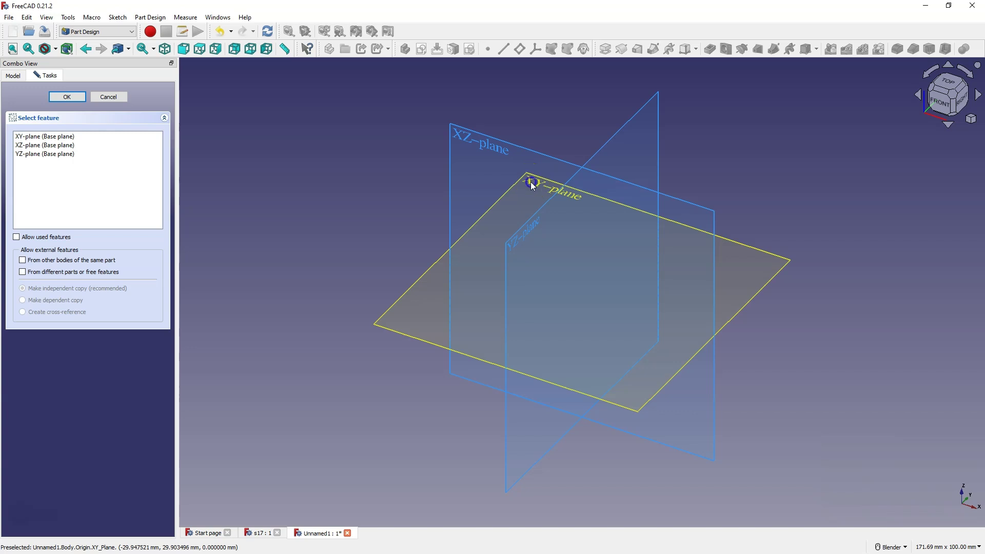
# Draw a small circle centred on the sketch origin, after cancelling a first attempt.
pyautogui.click(439, 51)
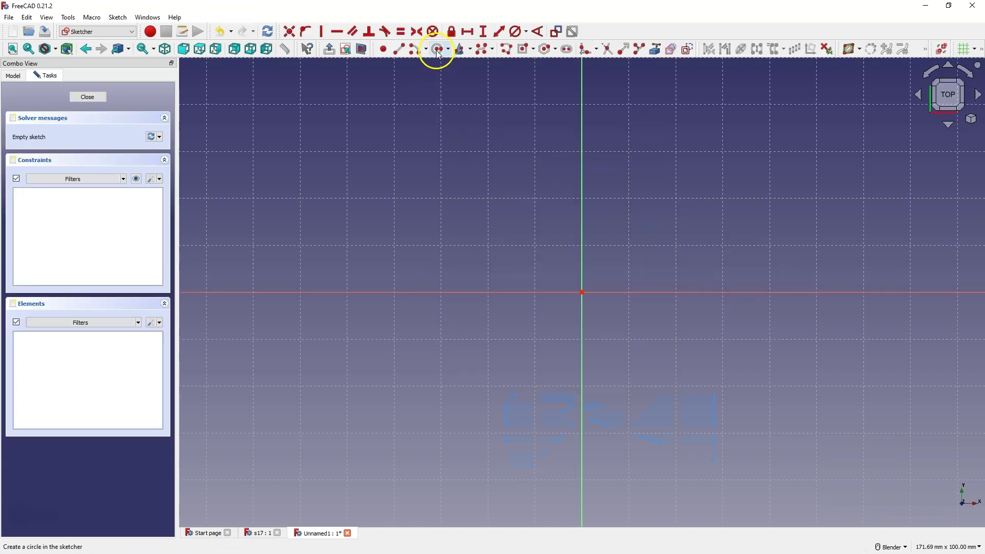
pyautogui.click(583, 294)
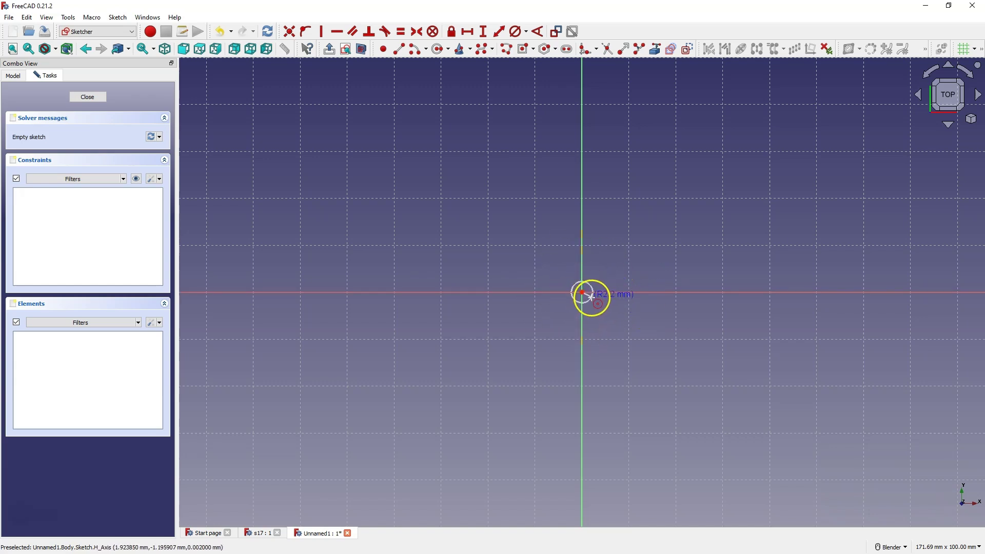
pyautogui.rightClick(594, 310)
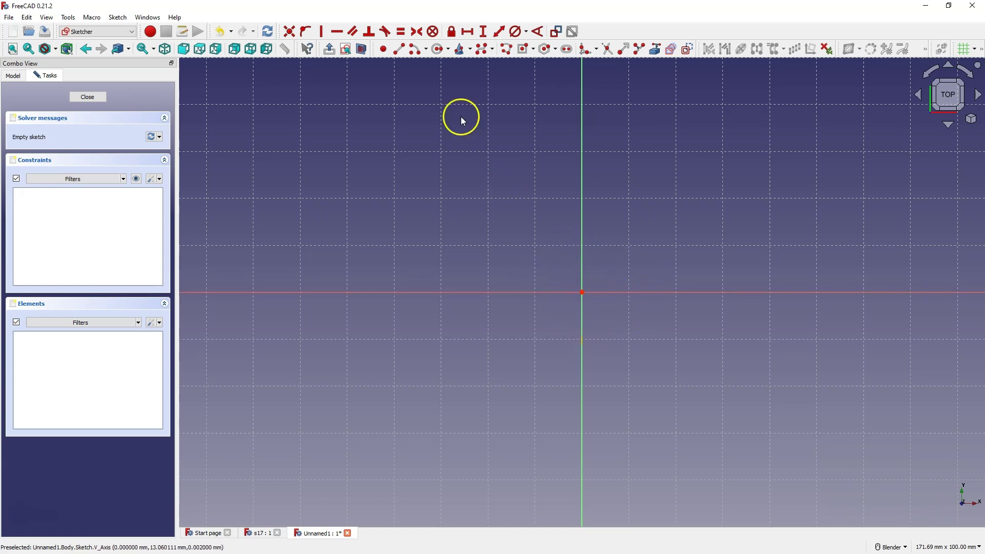
pyautogui.click(434, 51)
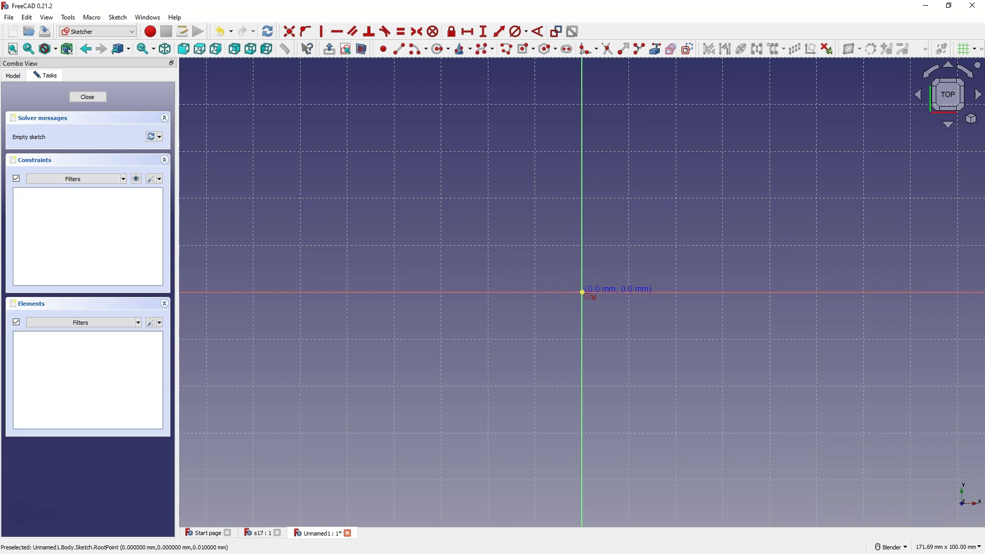
pyautogui.click(582, 292)
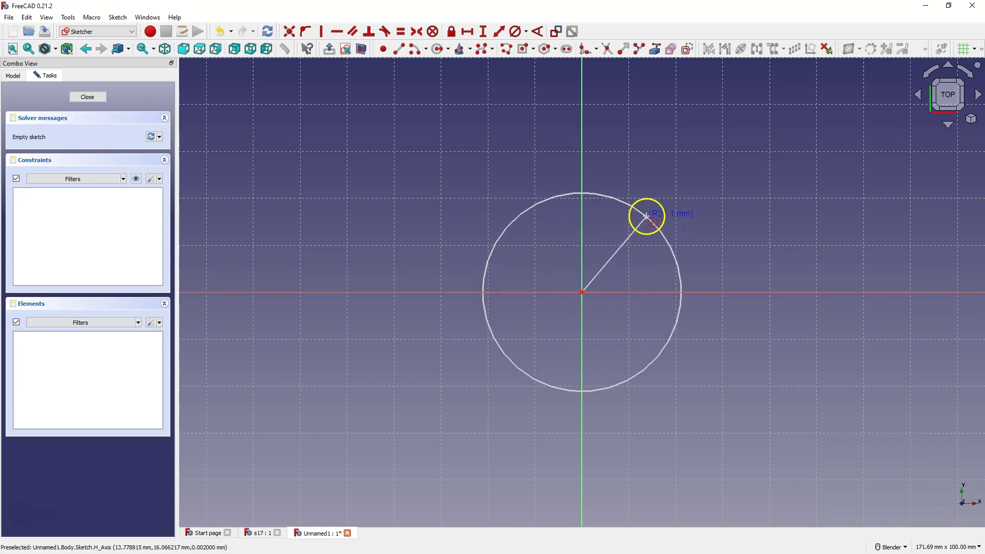
pyautogui.click(647, 218)
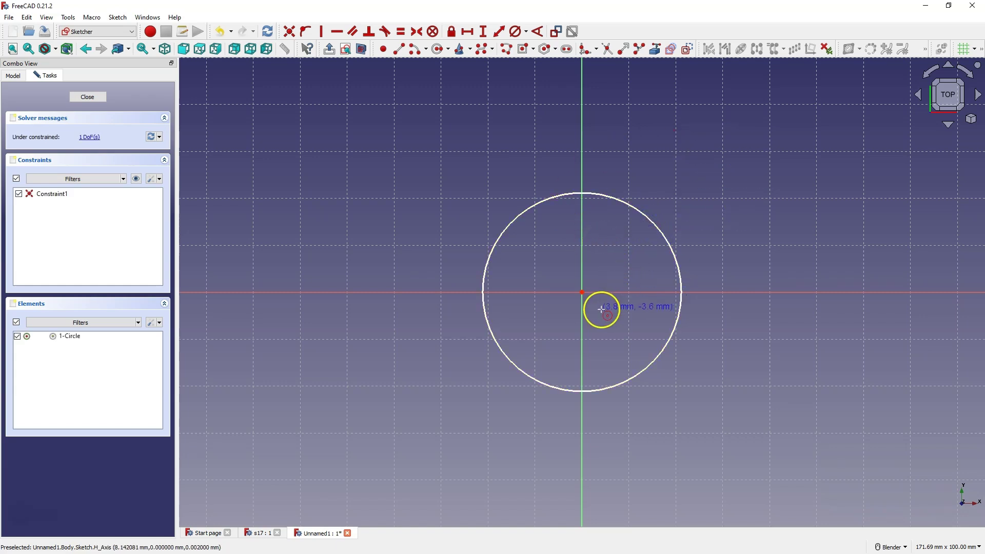
# Draw a larger concentric outer circle on the origin and zoom out.
pyautogui.click(582, 293)
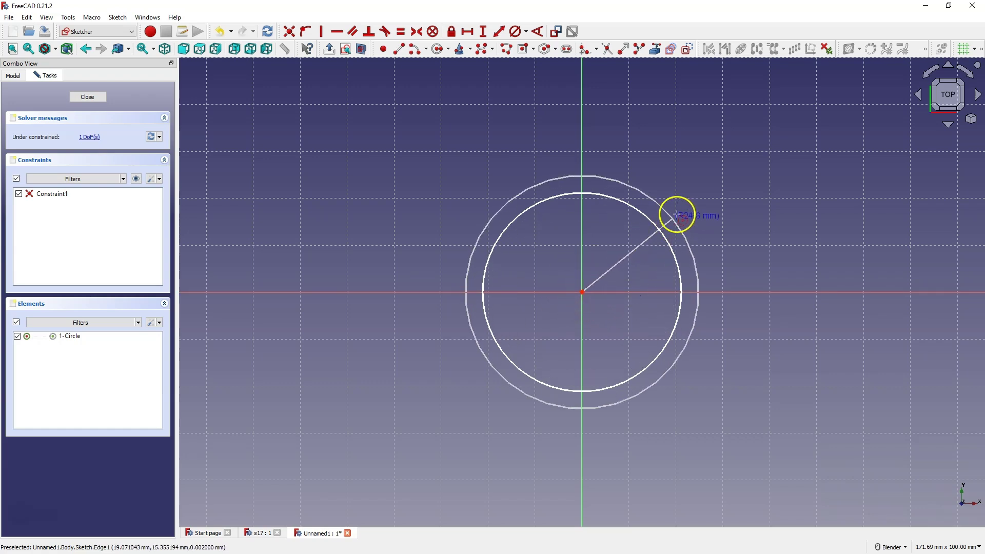
pyautogui.click(708, 188)
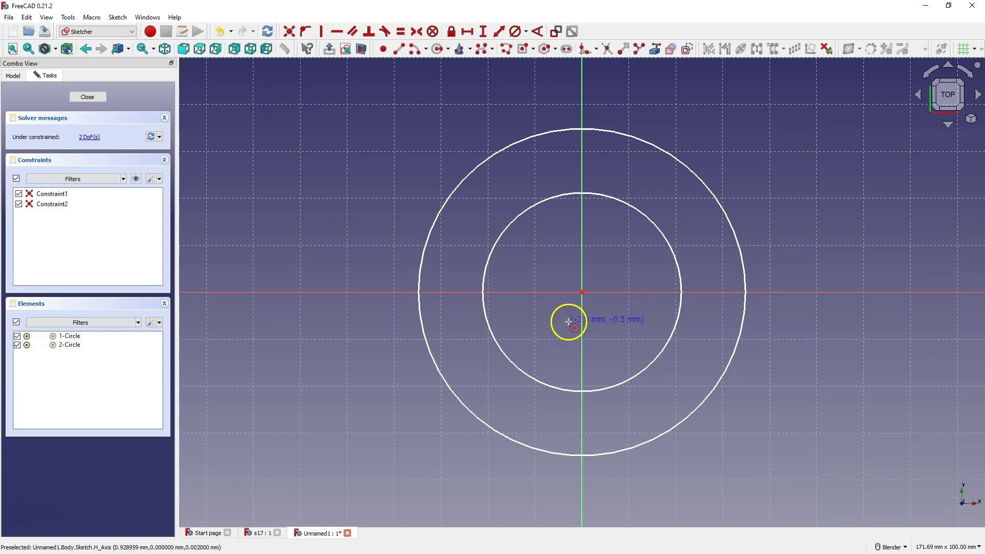
pyautogui.click(158, 179)
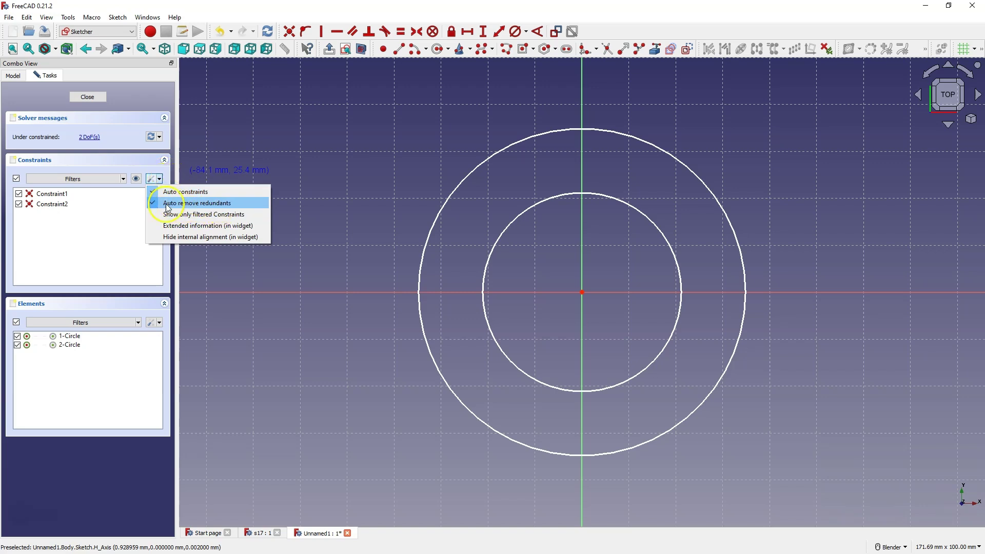
pyautogui.click(168, 178)
pyautogui.scroll(-2, 641, 264)
pyautogui.scroll(-3, 641, 263)
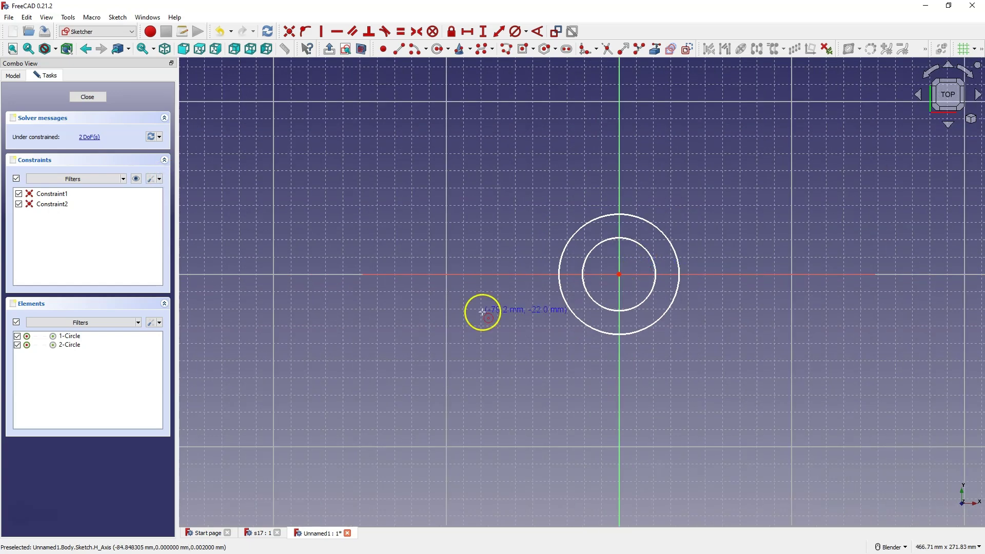
# Draw concentric circle pairs on the horizontal axis, left and right of the origin.
pyautogui.click(470, 275)
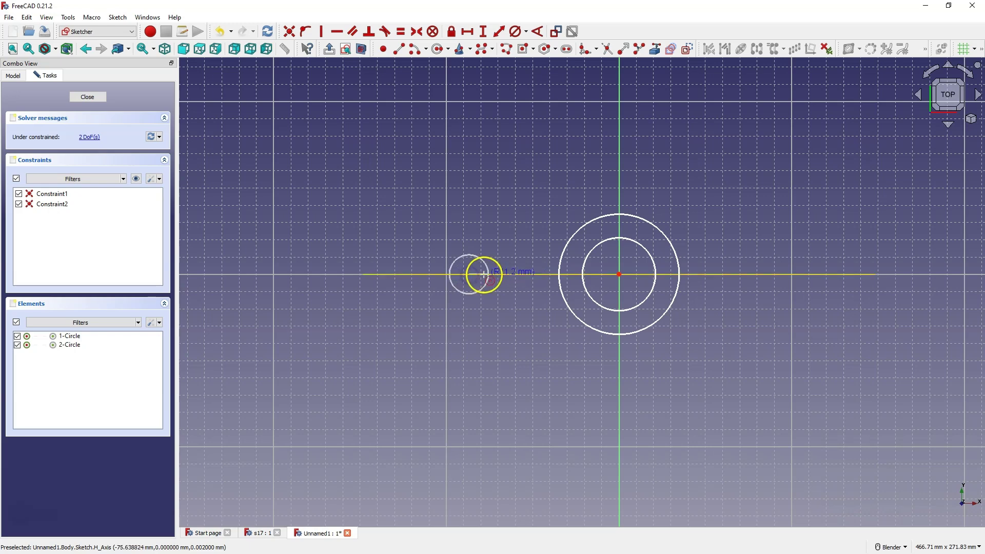
pyautogui.click(479, 306)
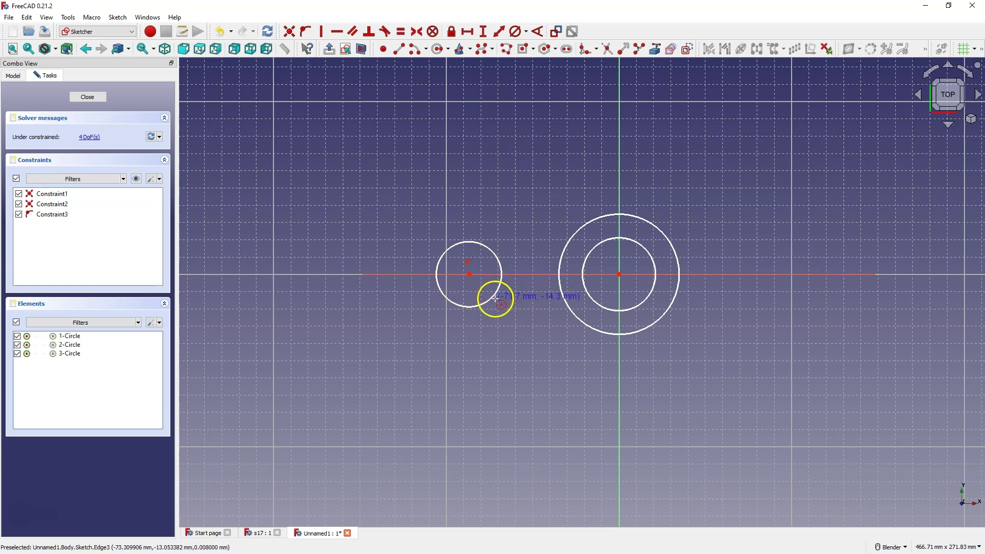
pyautogui.click(469, 274)
pyautogui.click(494, 313)
pyautogui.scroll(-3, 396, 308)
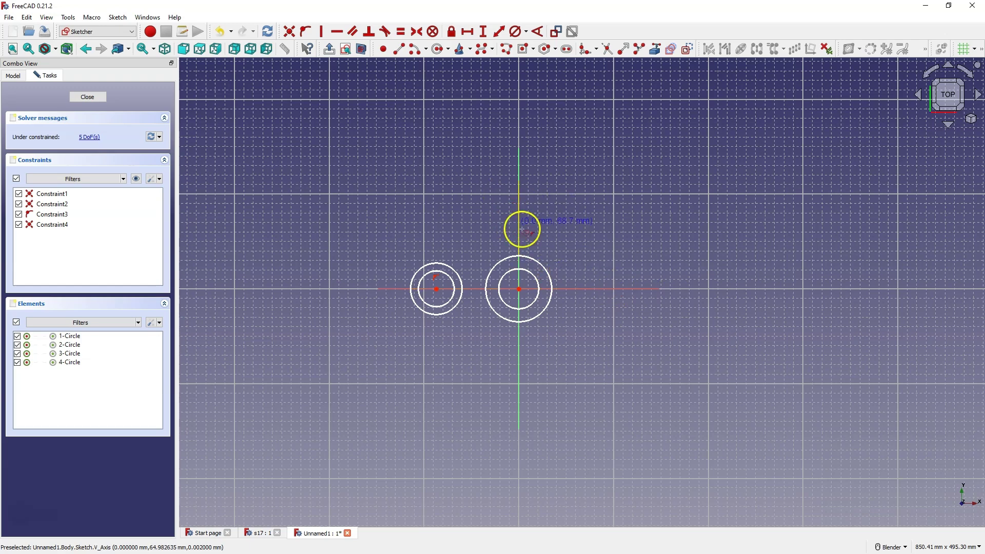
pyautogui.click(614, 289)
pyautogui.click(629, 308)
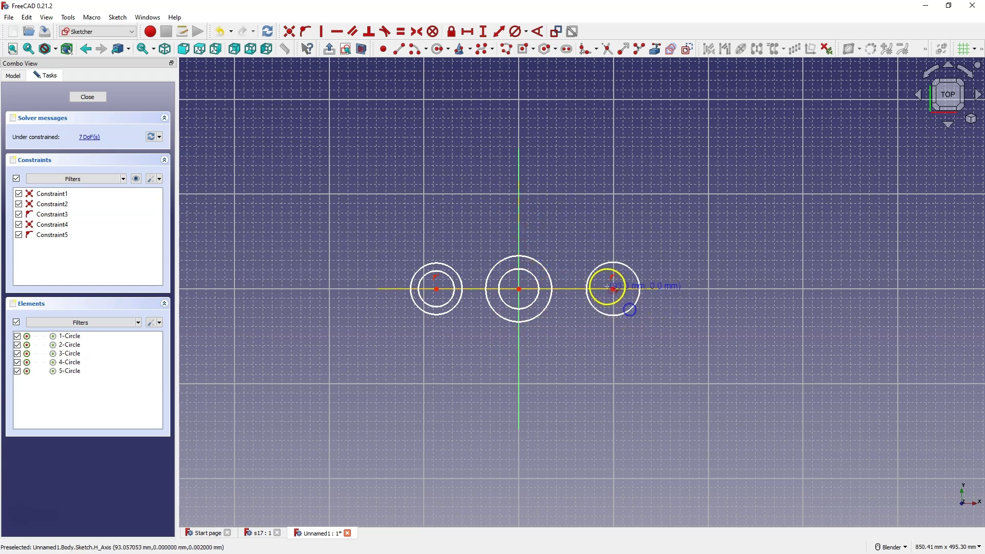
pyautogui.click(614, 289)
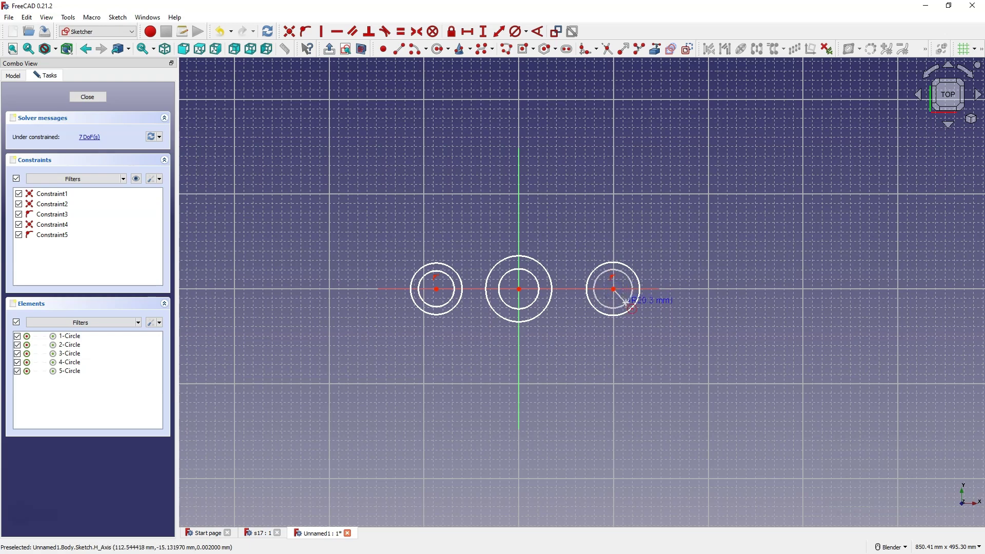
pyautogui.click(627, 302)
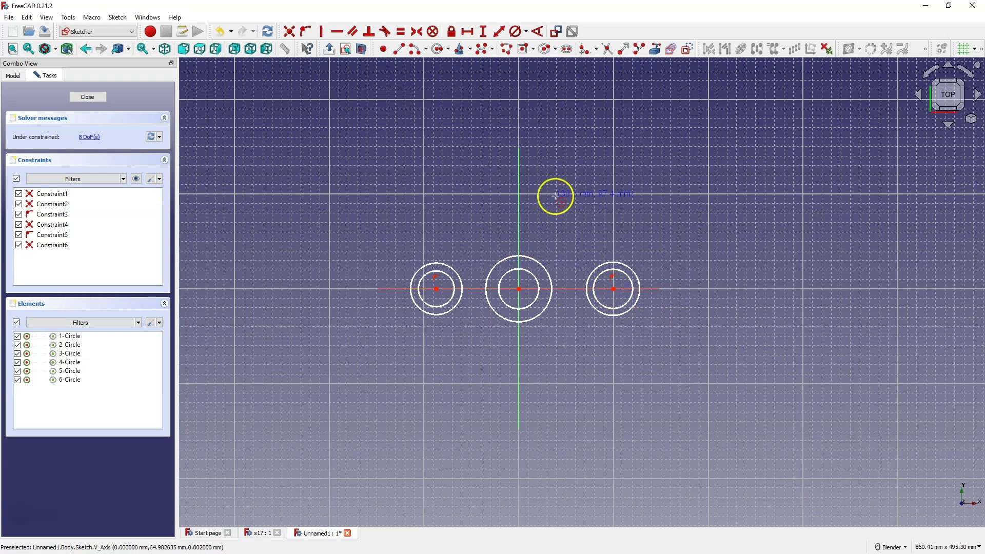
# Add four single circles at upper-left, upper-right, lower-left and lower-right, then exit the tool.
pyautogui.click(472, 221)
pyautogui.click(479, 245)
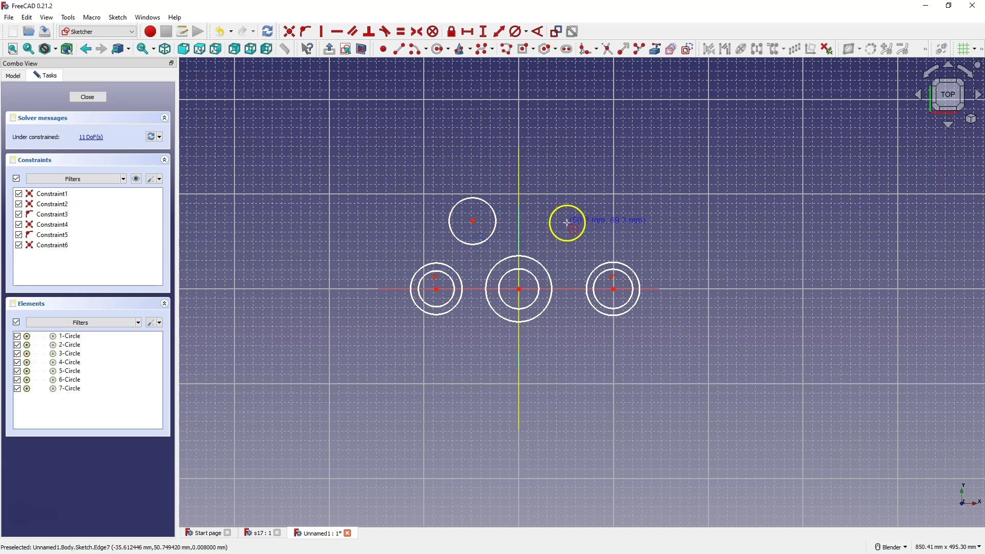
pyautogui.click(568, 224)
pyautogui.click(575, 245)
pyautogui.click(477, 359)
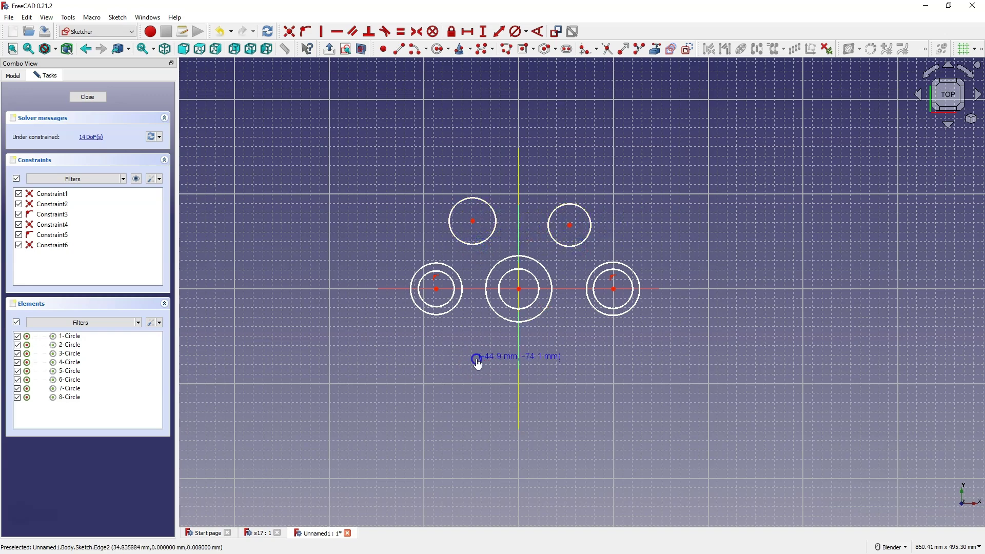
pyautogui.click(484, 379)
pyautogui.click(574, 352)
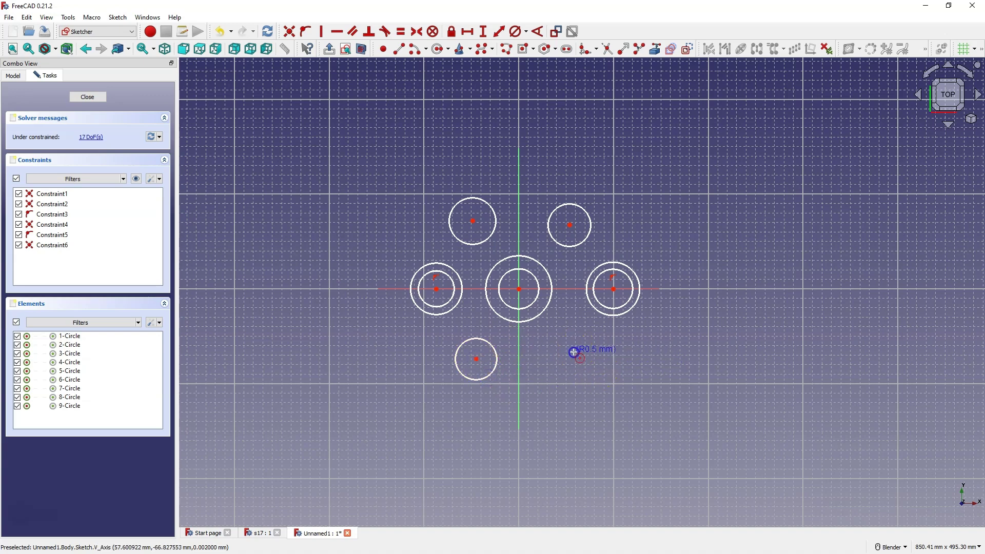
pyautogui.click(576, 370)
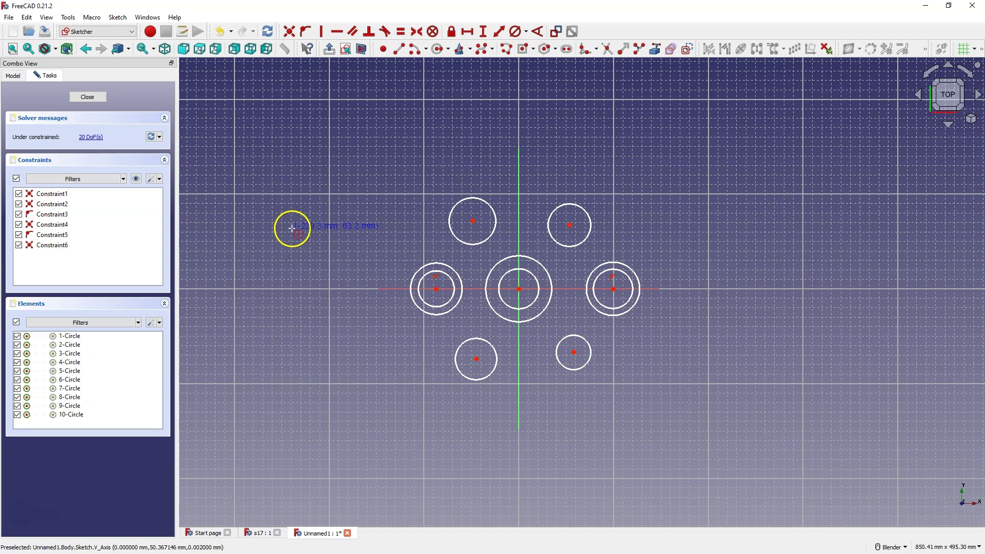
pyautogui.rightClick(350, 220)
pyautogui.click(347, 233)
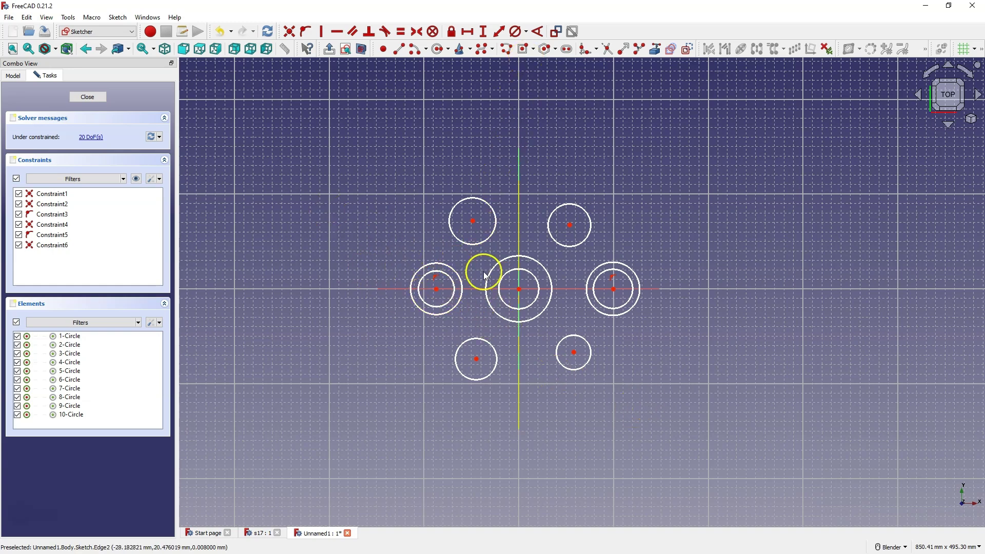
# Give the central inner circle an 80 mm and outer circle a 100 mm diameter.
pyautogui.click(518, 32)
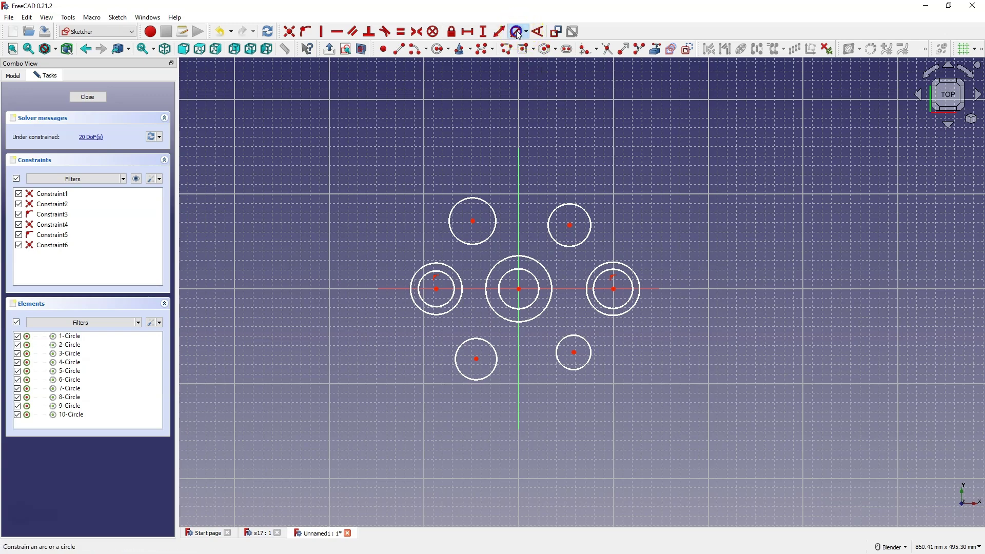
pyautogui.click(514, 276)
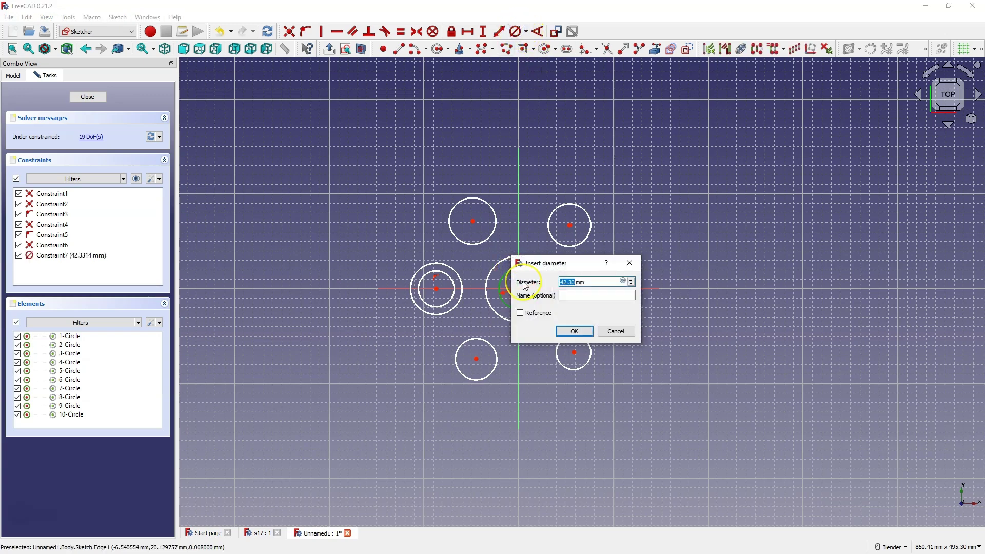
pyautogui.write('80')
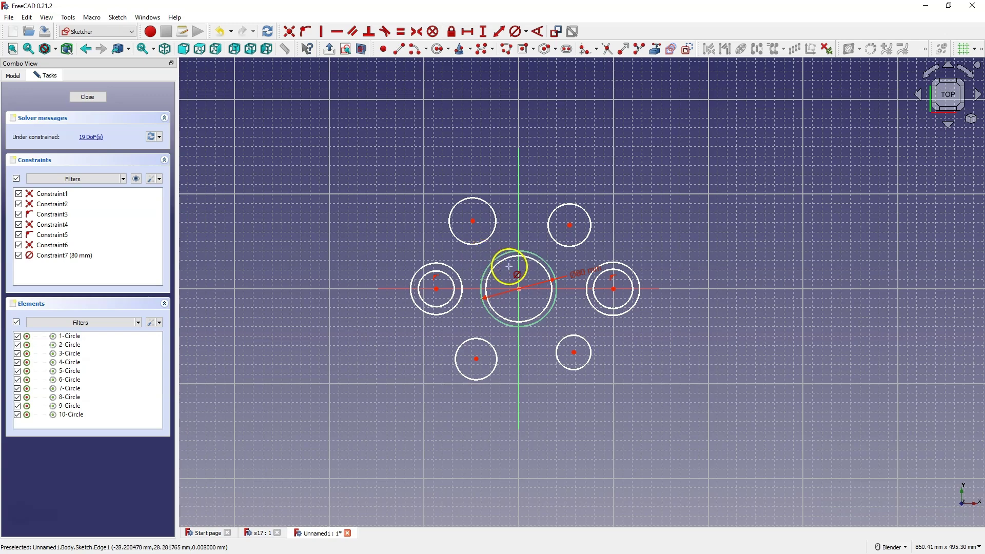
pyautogui.click(501, 262)
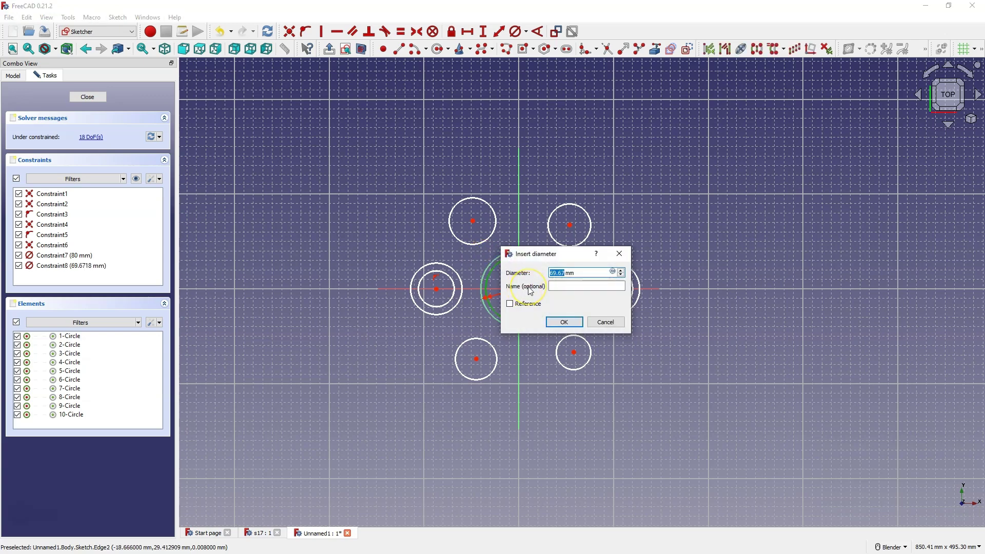
pyautogui.write('100')
pyautogui.press('Return')
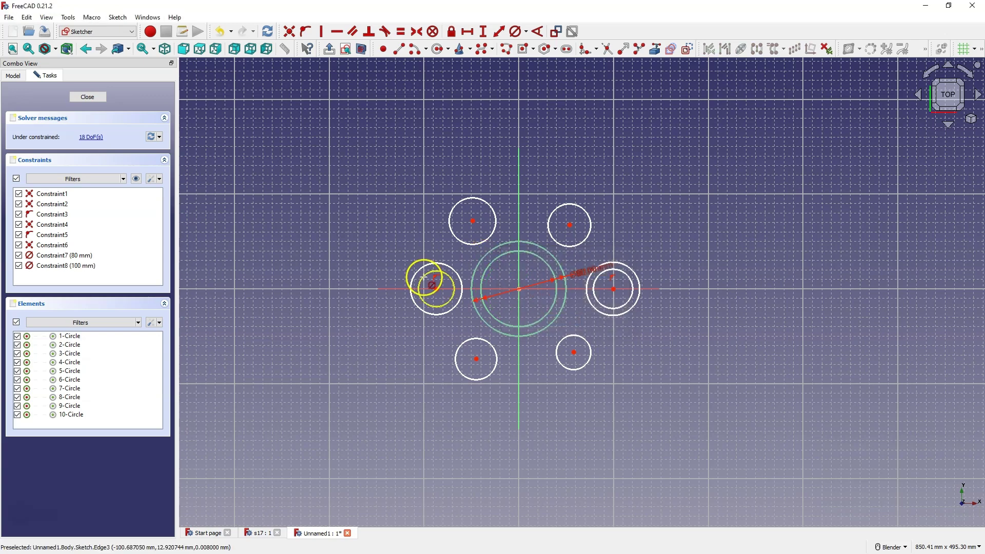
# Set the left pair to 30 and 50 mm and the upper-left circle to 160 mm diameter.
pyautogui.click(450, 291)
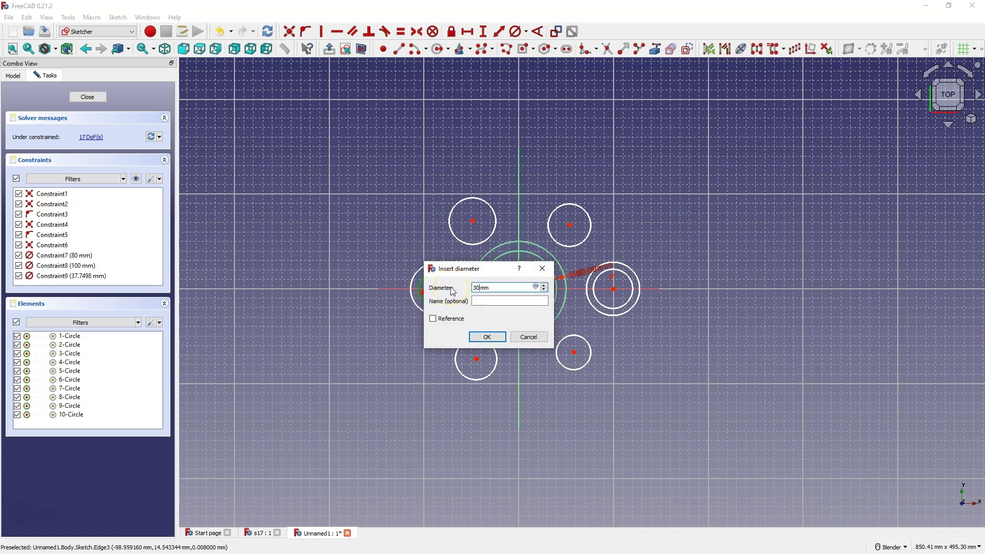
pyautogui.press('Return')
pyautogui.click(418, 276)
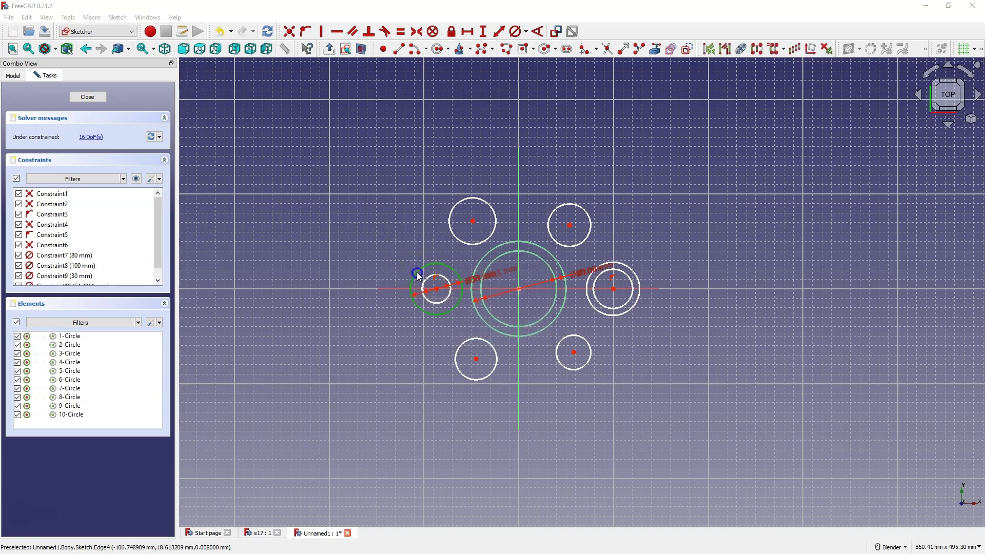
pyautogui.write('50')
pyautogui.press('Return')
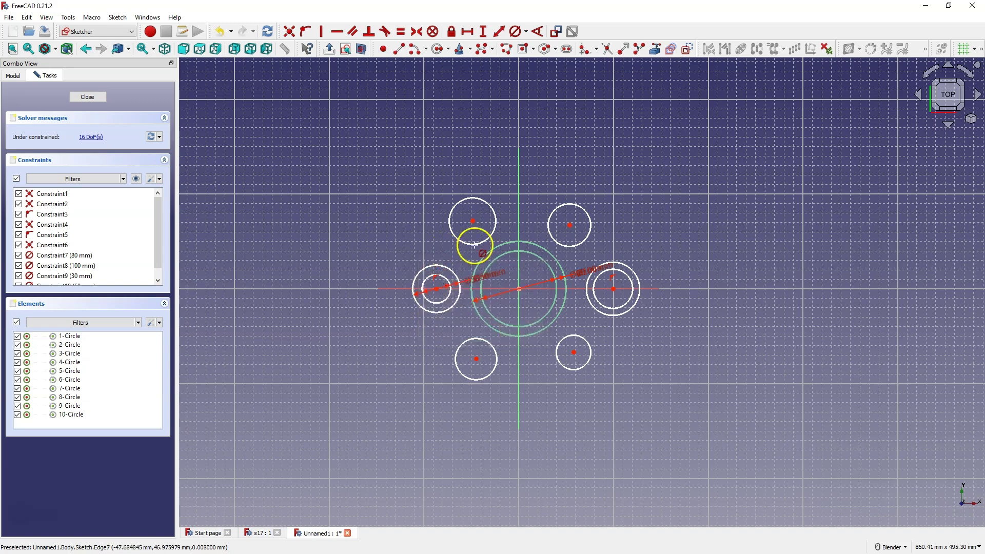
pyautogui.click(457, 205)
pyautogui.write('160')
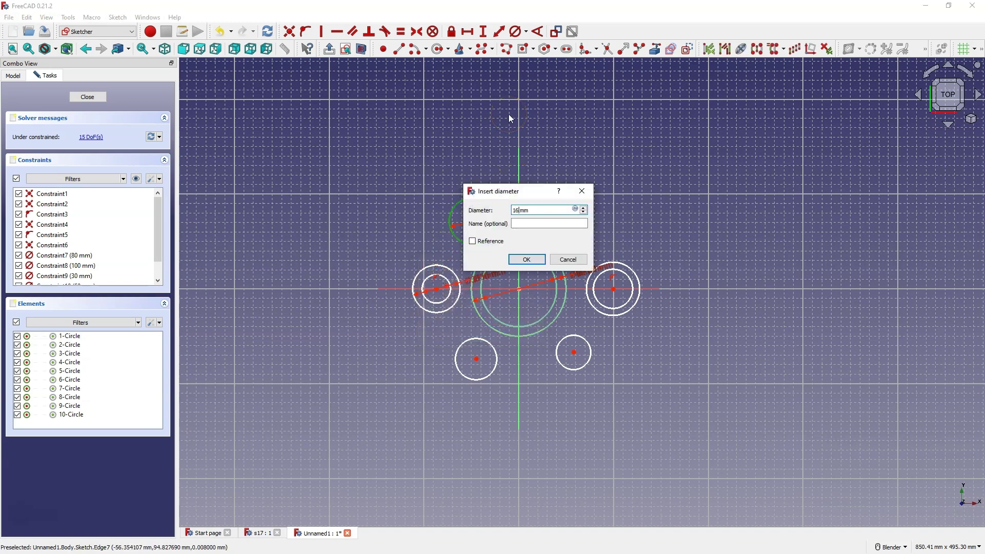
pyautogui.press('Return')
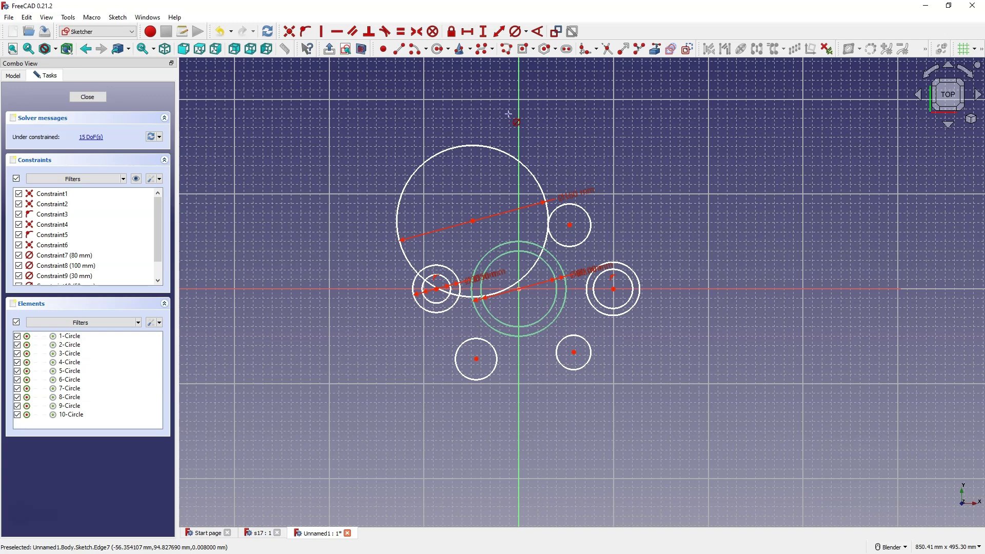
# Drag the large and three small outer circles outward, away from the centre.
pyautogui.moveTo(506, 117); pyautogui.dragTo(480, 177)
pyautogui.moveTo(472, 222); pyautogui.dragTo(448, 171)
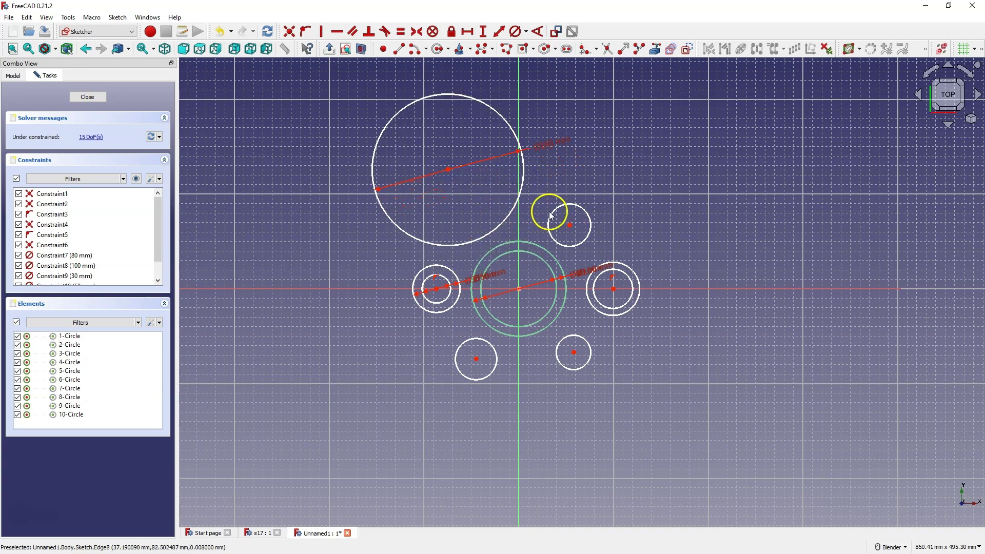
pyautogui.moveTo(570, 225); pyautogui.dragTo(605, 175)
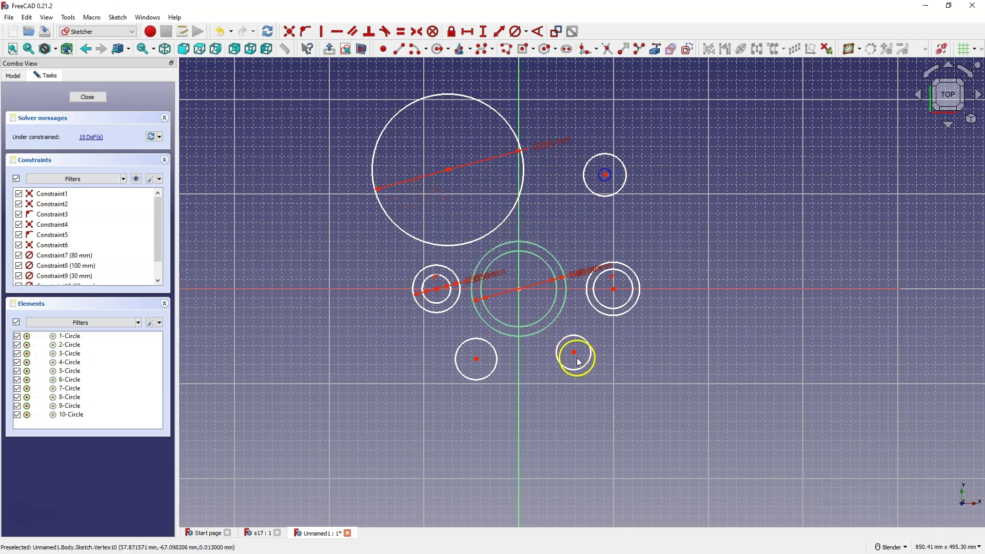
pyautogui.moveTo(573, 354); pyautogui.dragTo(597, 421)
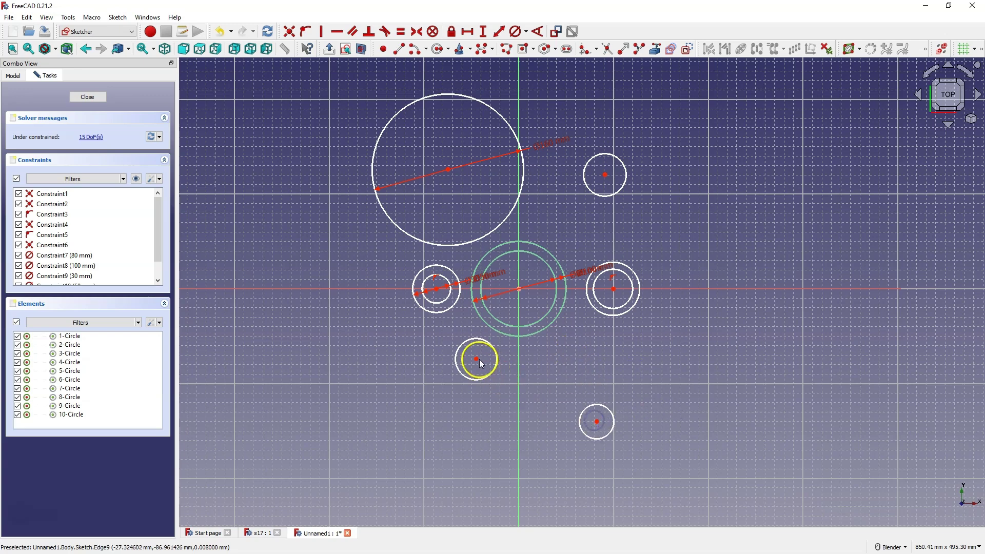
pyautogui.moveTo(477, 358); pyautogui.dragTo(440, 412)
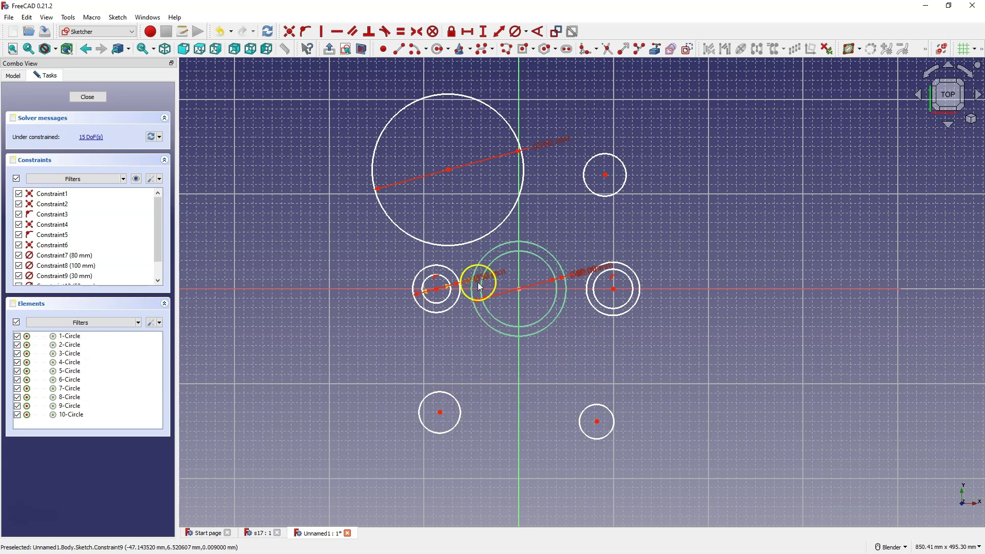
# Constrain the right inner and outer circles equal to the left pair's inner and outer circles.
pyautogui.click(425, 280)
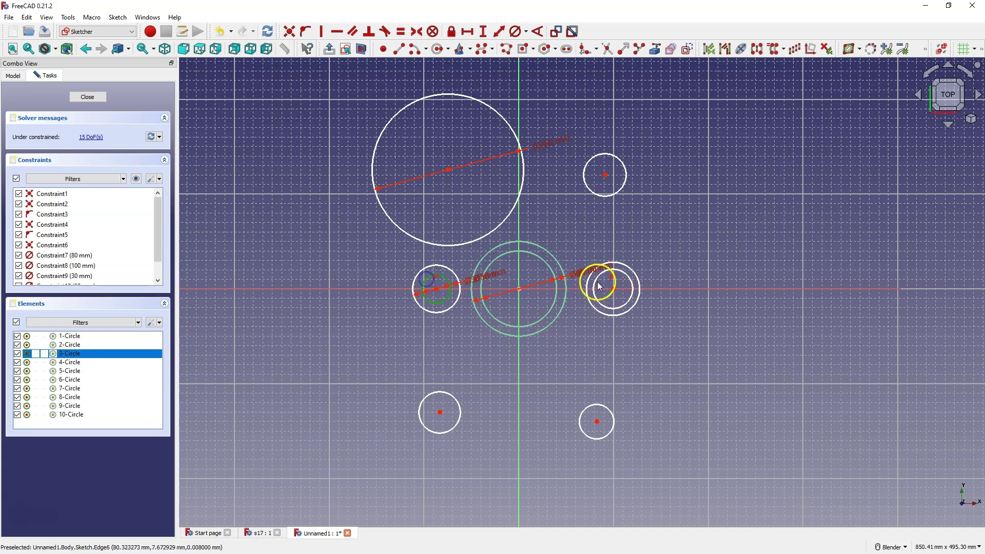
pyautogui.click(598, 283)
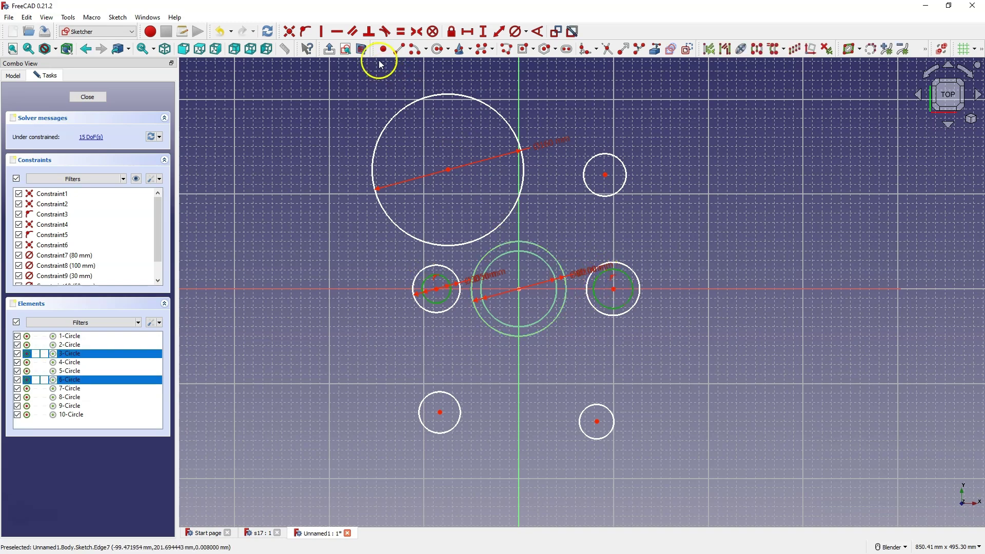
pyautogui.click(399, 32)
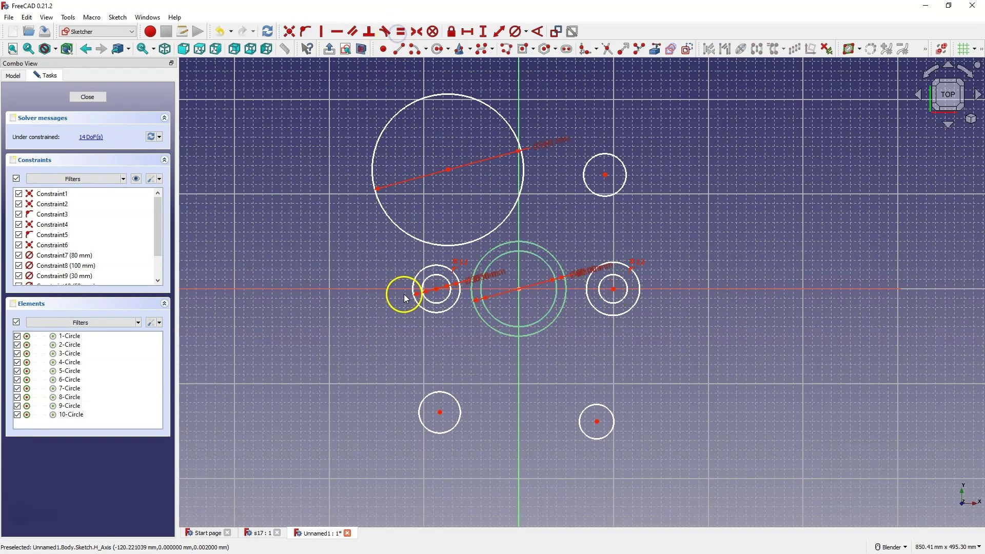
pyautogui.click(421, 270)
pyautogui.click(621, 262)
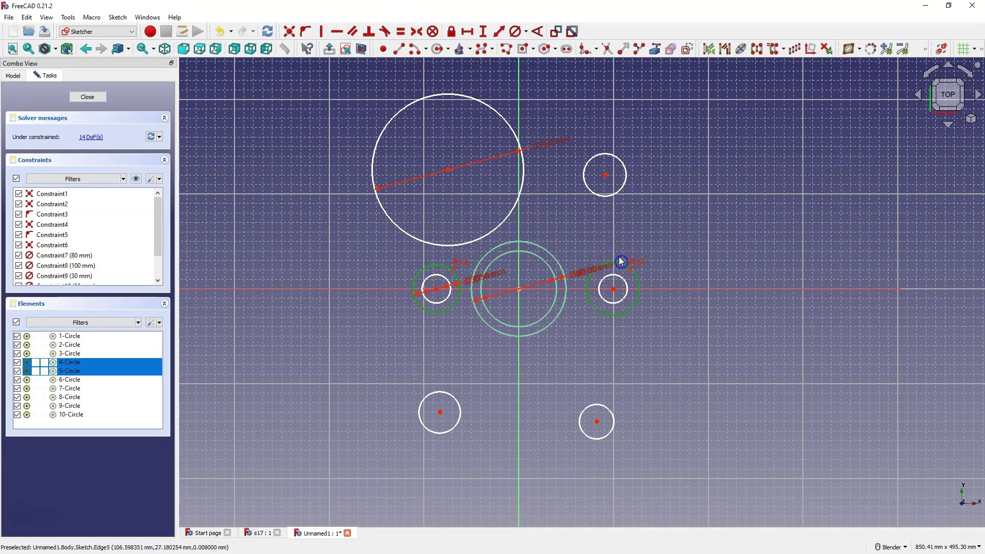
pyautogui.click(401, 32)
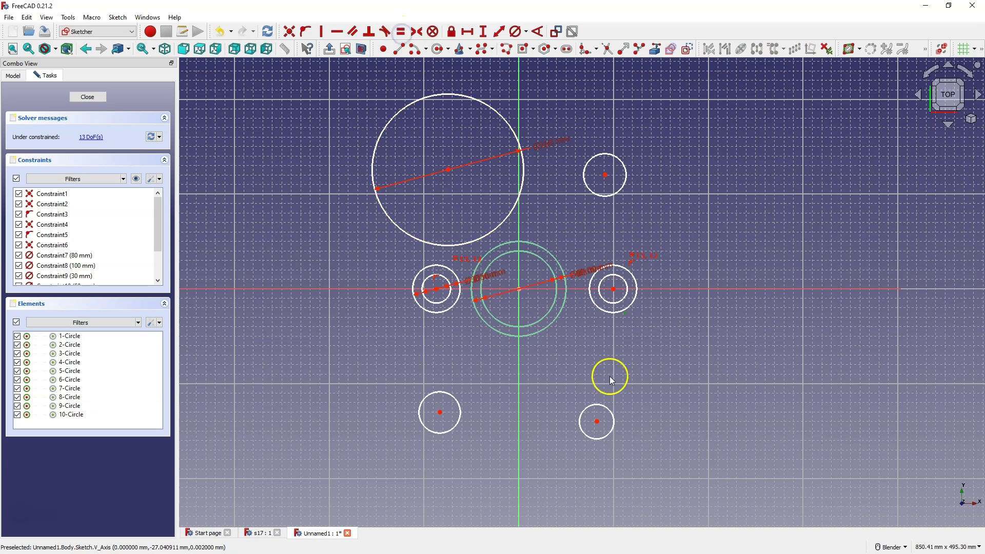
# Set a 220 mm horizontal distance between the side pair centres, then select both centres.
pyautogui.click(467, 32)
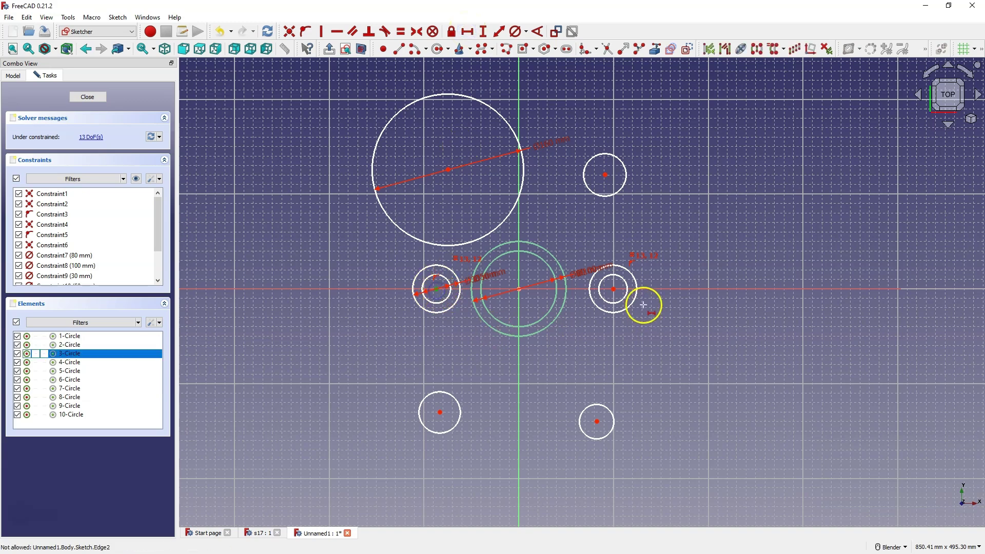
pyautogui.click(615, 289)
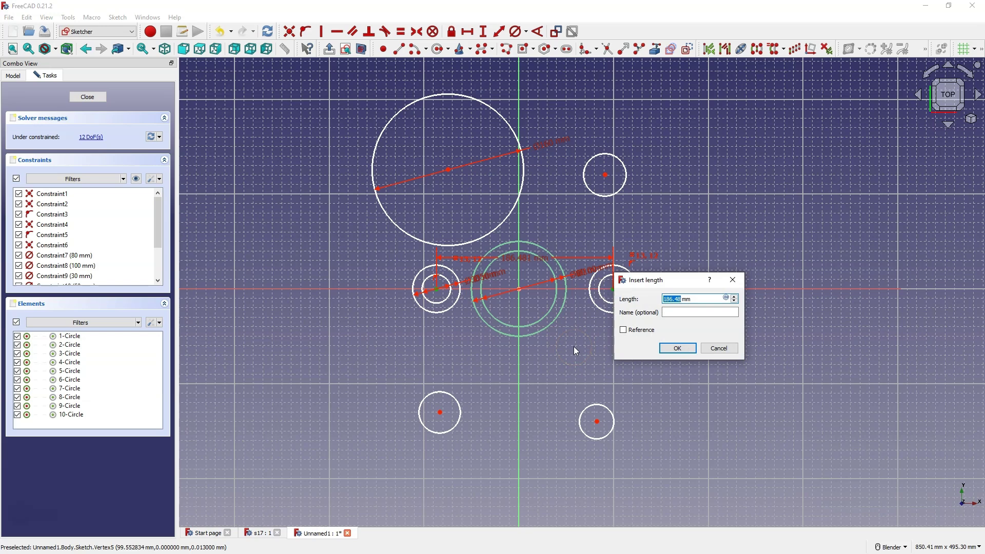
pyautogui.write('220')
pyautogui.press('Return')
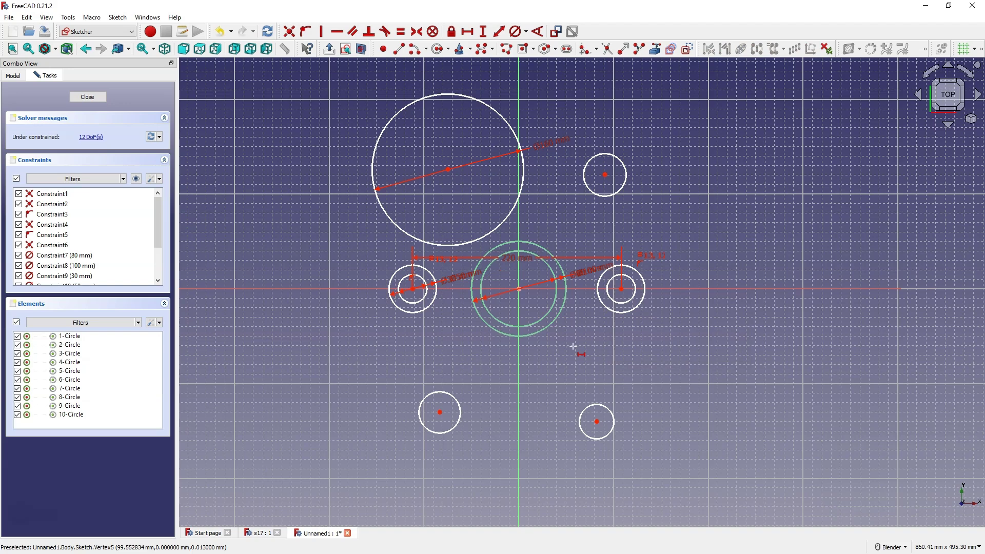
pyautogui.click(416, 294)
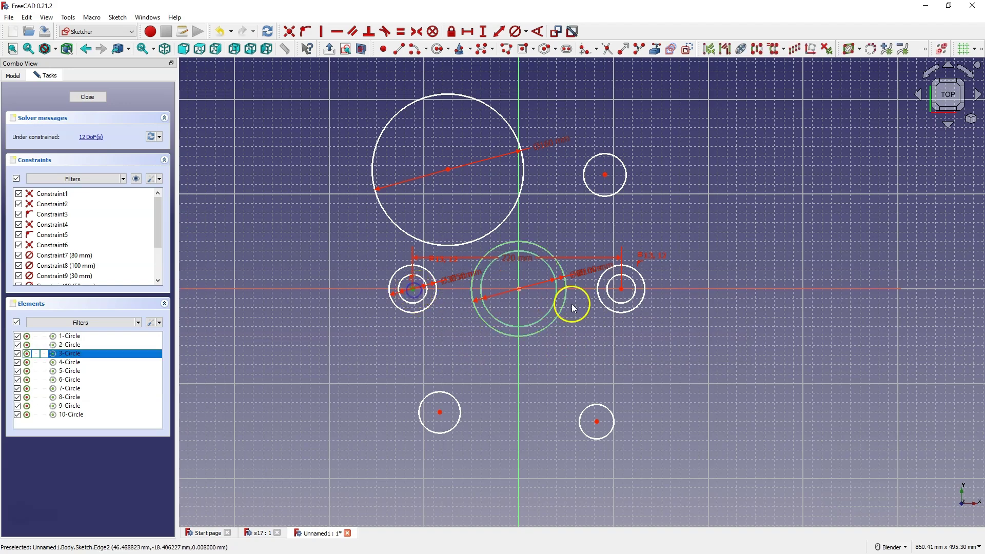
pyautogui.click(621, 290)
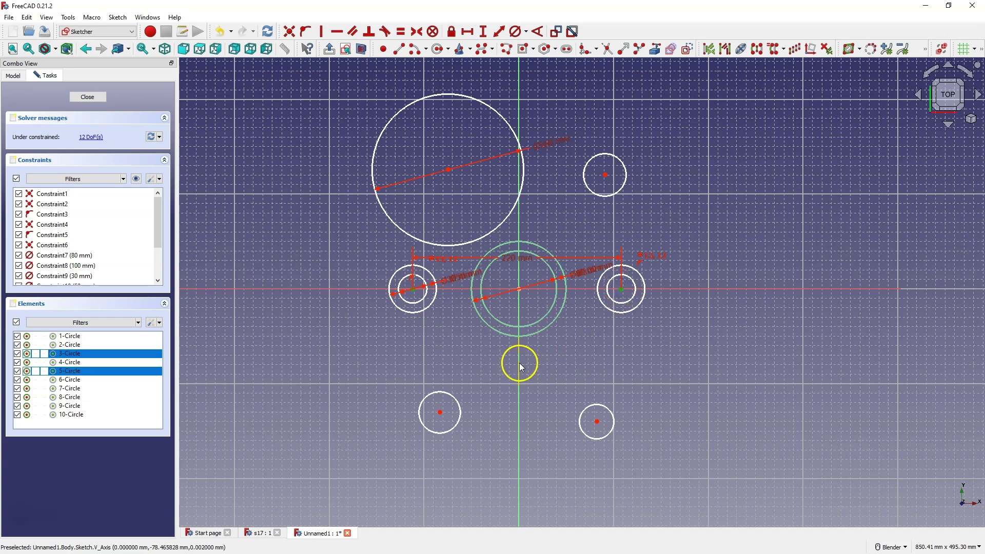
# Make the pair centres symmetric about the vertical axis and the four outer circles equal.
pyautogui.click(417, 32)
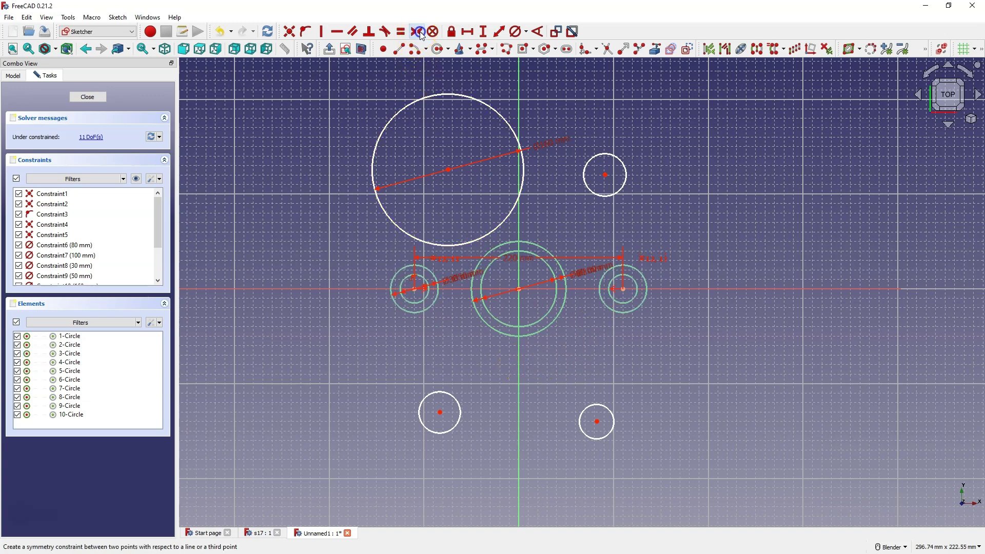
pyautogui.click(615, 290)
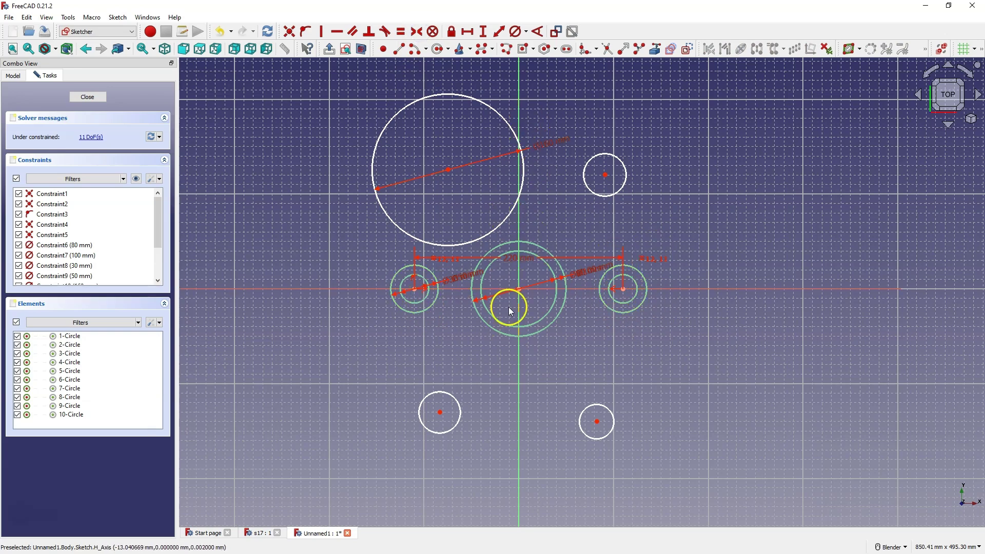
pyautogui.click(379, 133)
pyautogui.click(606, 153)
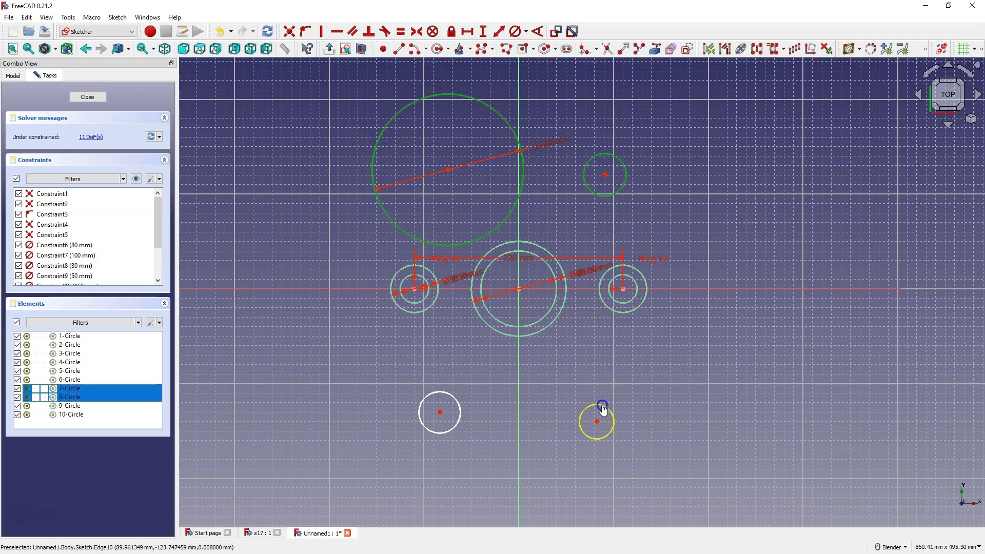
pyautogui.click(604, 409)
pyautogui.click(448, 432)
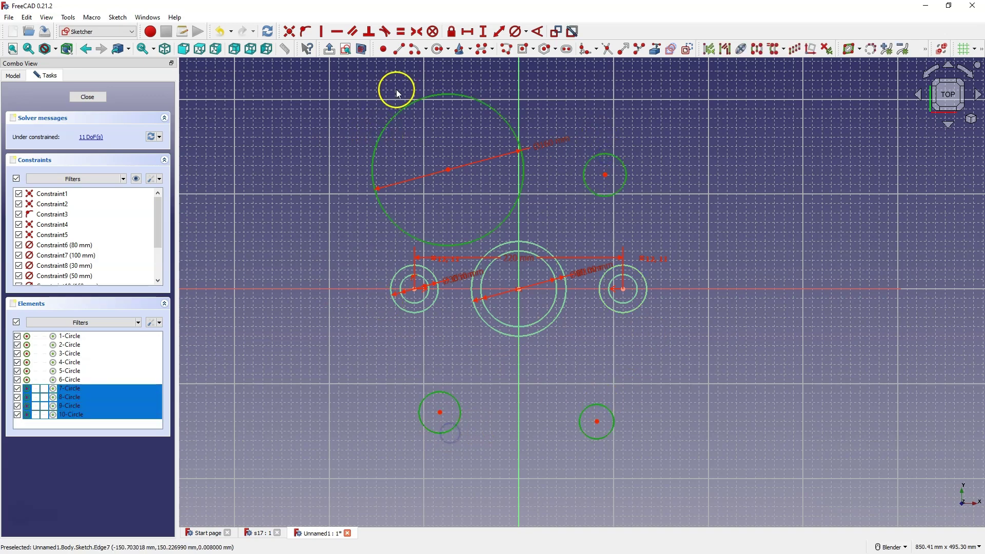
pyautogui.click(402, 33)
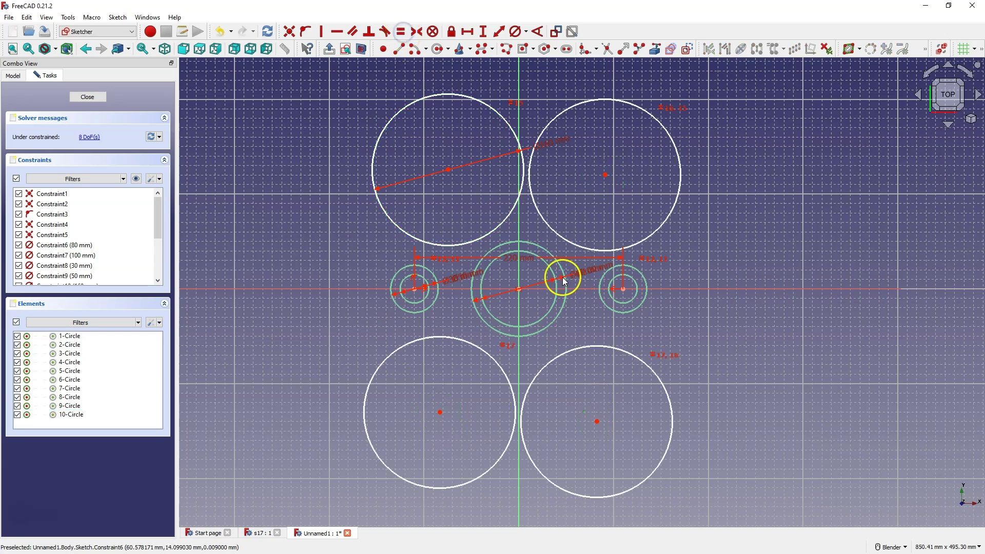
# Make the upper-left and upper-right circles tangent to the middle circle and small end circles.
pyautogui.click(424, 270)
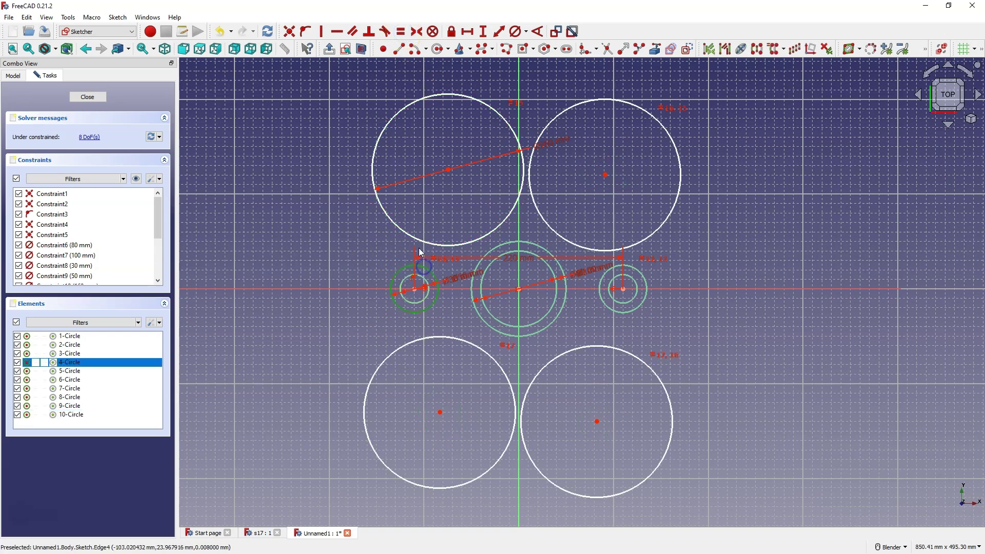
pyautogui.click(423, 243)
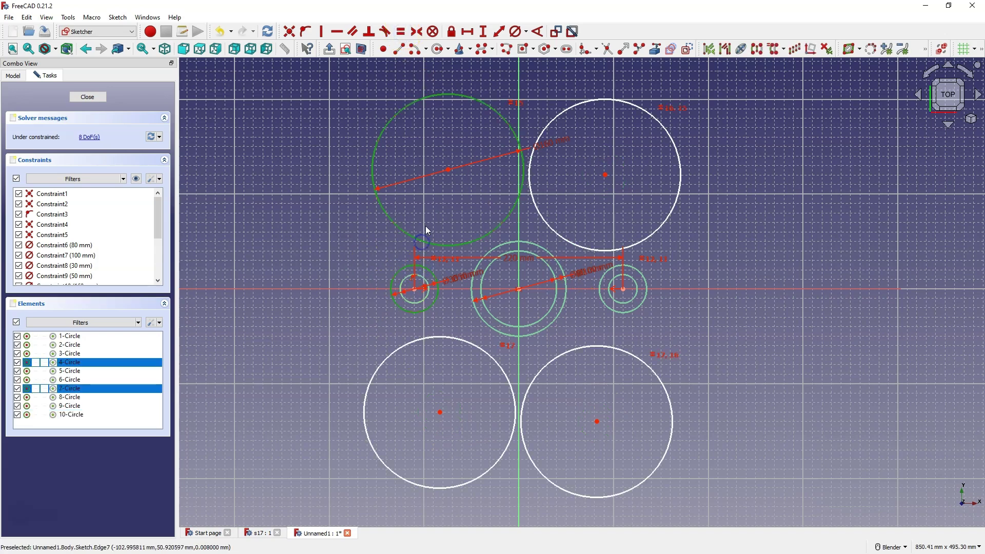
pyautogui.click(384, 31)
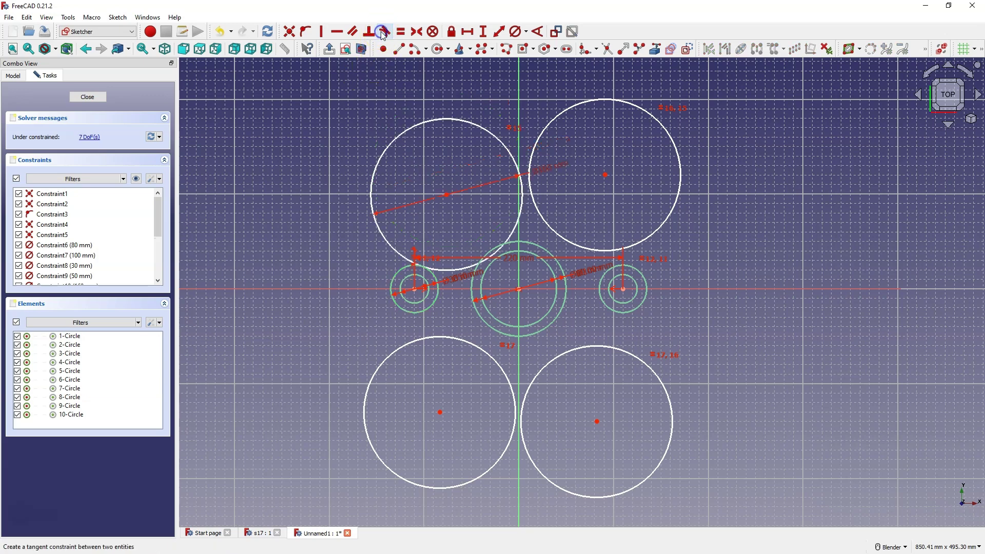
pyautogui.click(514, 230)
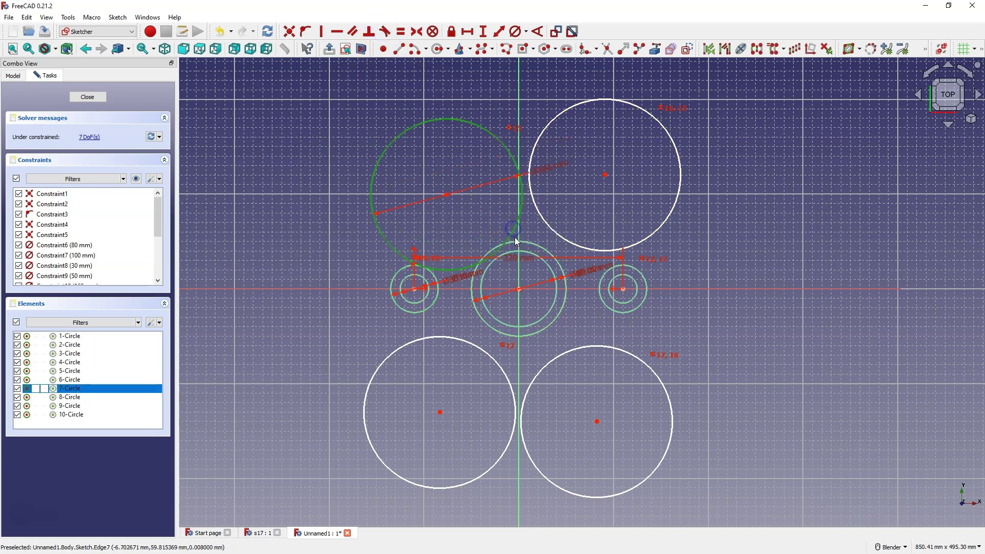
pyautogui.click(514, 242)
pyautogui.click(384, 32)
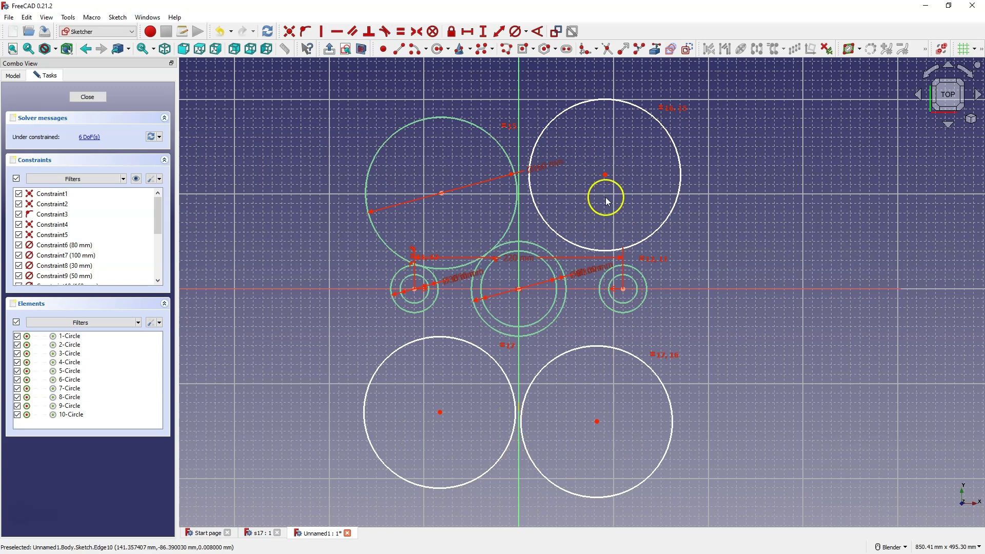
pyautogui.click(534, 242)
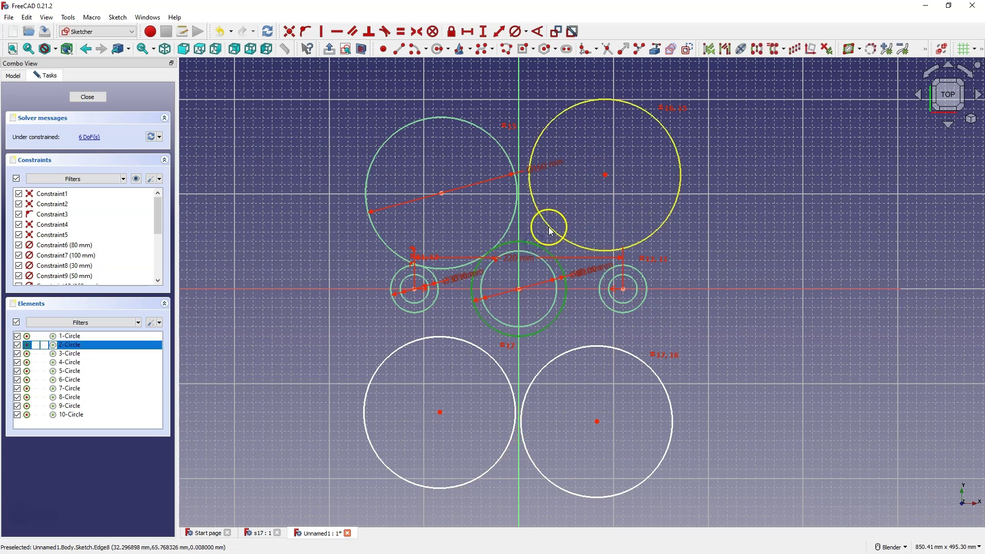
pyautogui.click(549, 227)
pyautogui.click(386, 33)
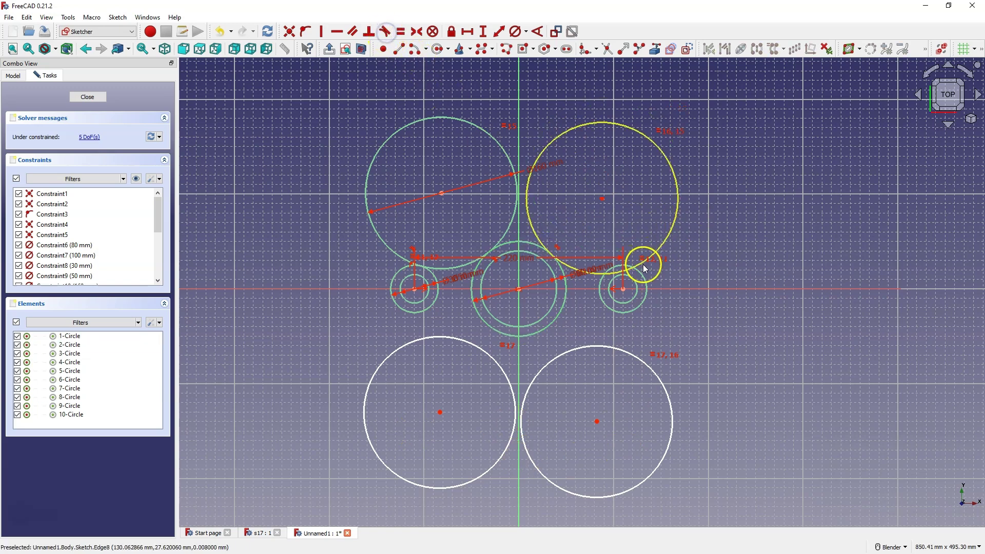
pyautogui.click(641, 272)
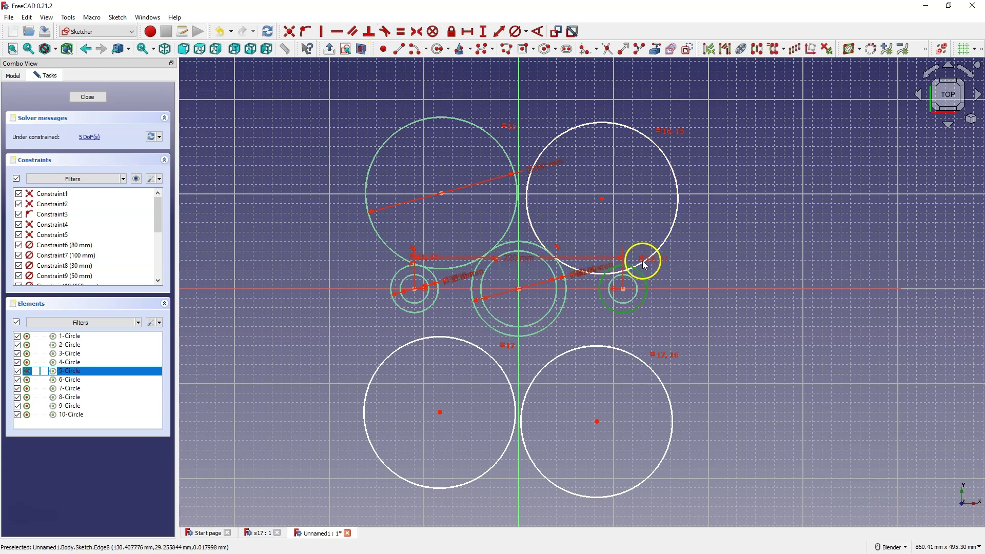
pyautogui.click(640, 266)
pyautogui.click(386, 31)
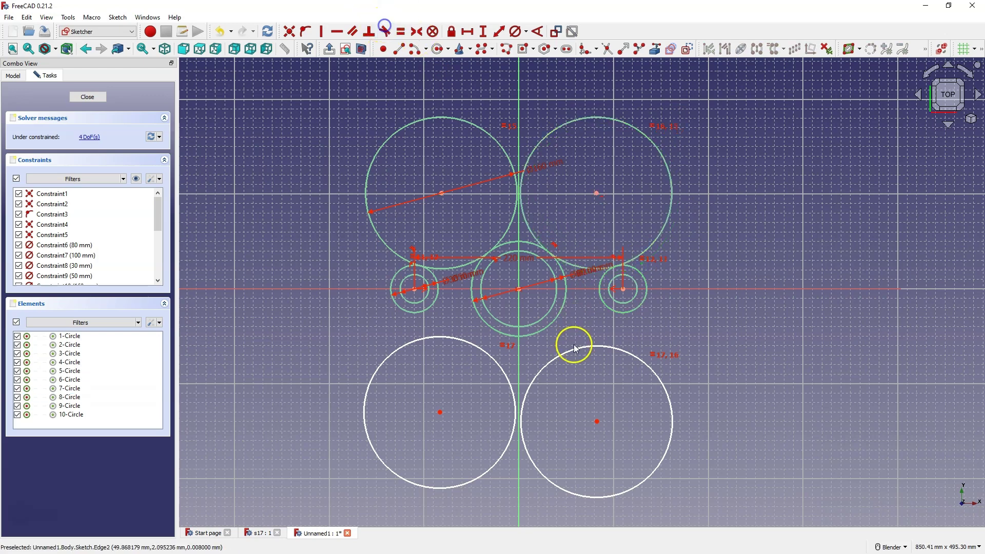
# Make the lower-right and lower-left circles tangent to the middle and small end circles.
pyautogui.click(574, 344)
pyautogui.click(605, 303)
pyautogui.click(560, 319)
pyautogui.click(556, 312)
pyautogui.click(385, 31)
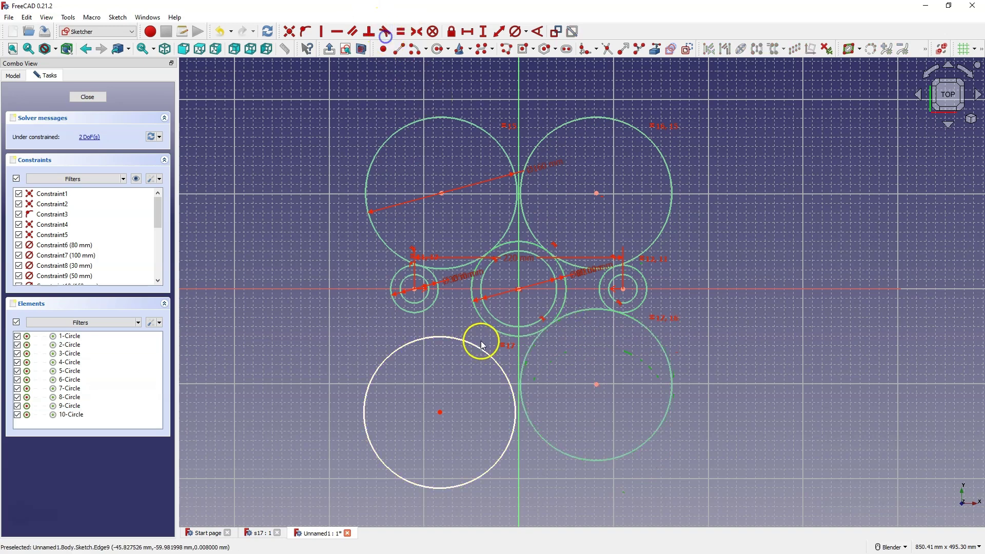
pyautogui.click(479, 343)
pyautogui.click(484, 322)
pyautogui.click(418, 279)
pyautogui.click(385, 32)
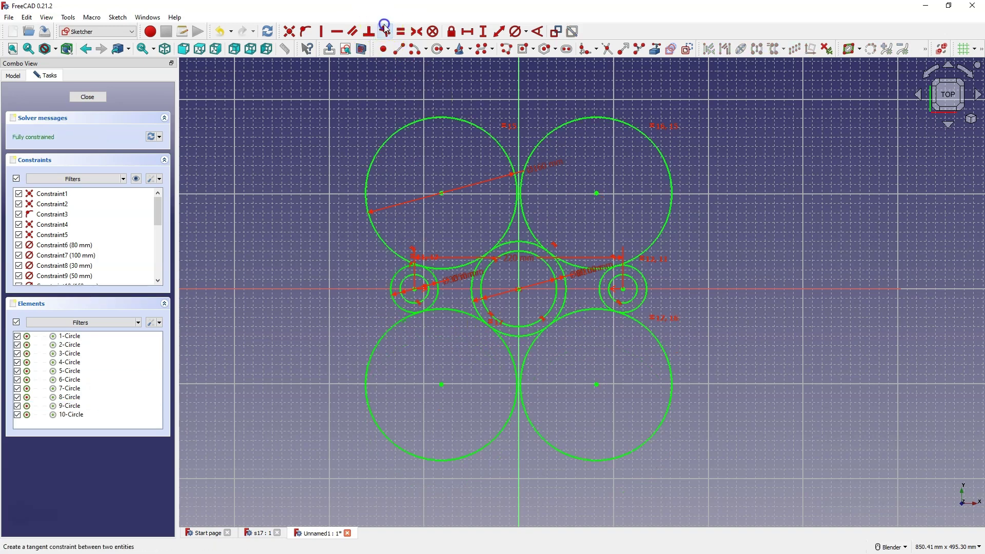
# Trim the upper-left, upper-right, lower-right and lower-left circles down to connecting arcs.
pyautogui.click(607, 51)
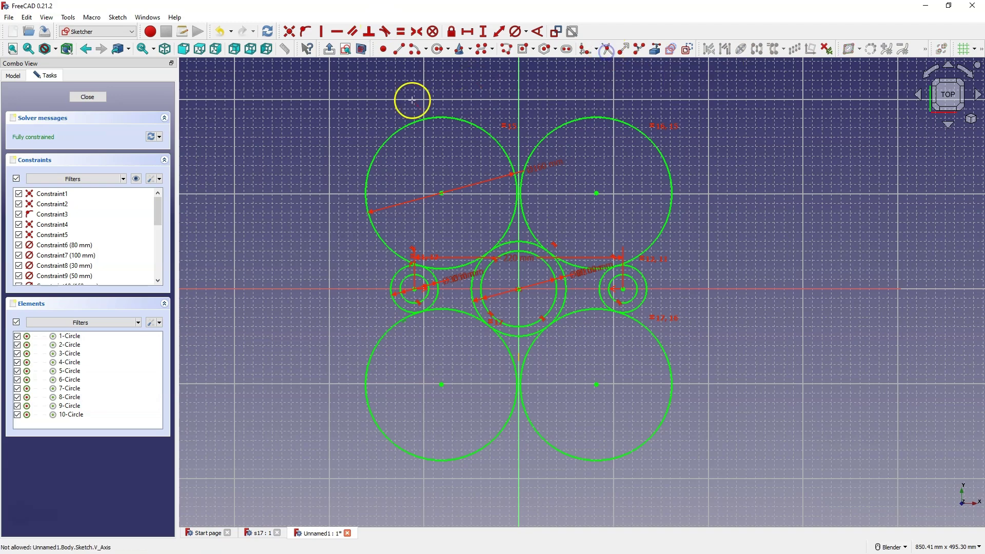
pyautogui.click(371, 164)
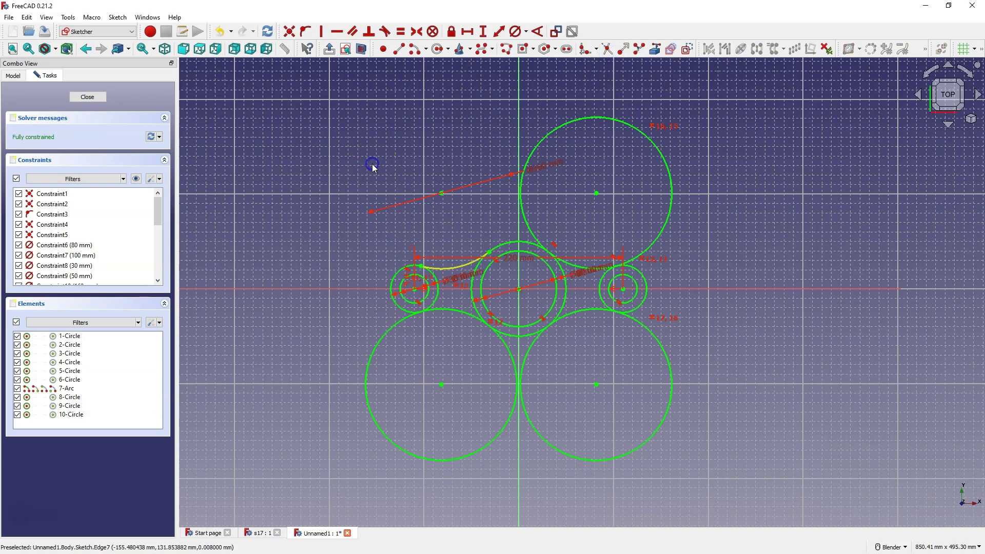
pyautogui.click(646, 134)
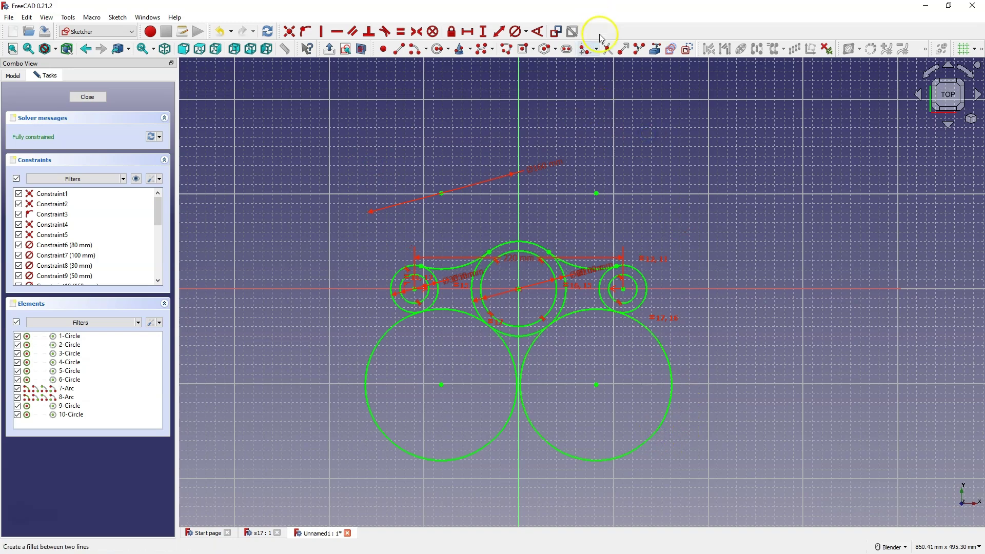
pyautogui.click(605, 48)
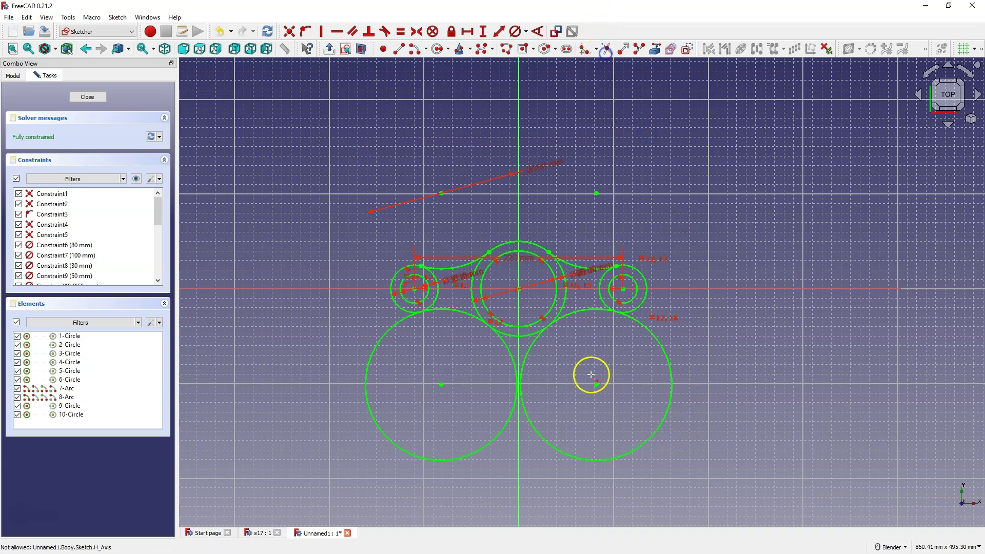
pyautogui.click(653, 440)
pyautogui.click(399, 449)
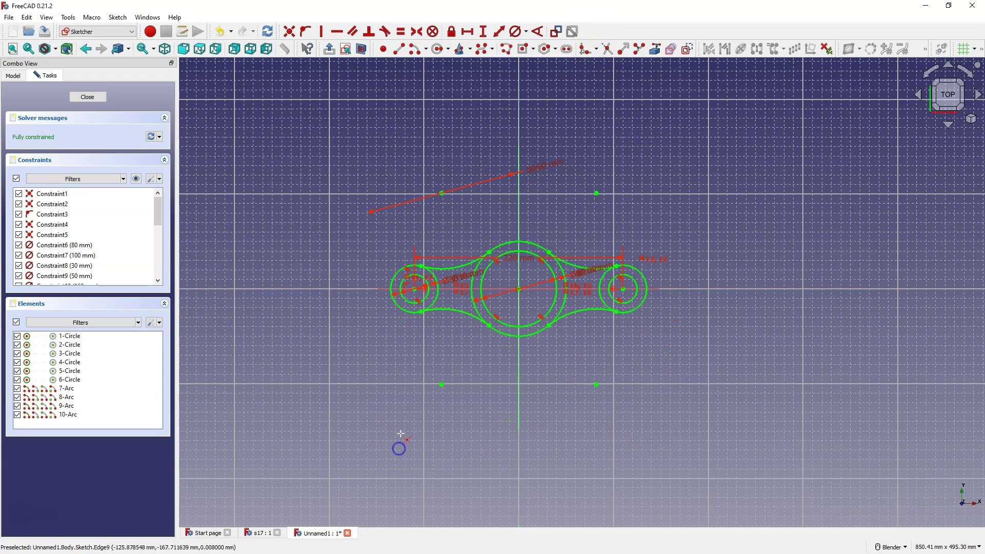
pyautogui.scroll(4, 428, 307)
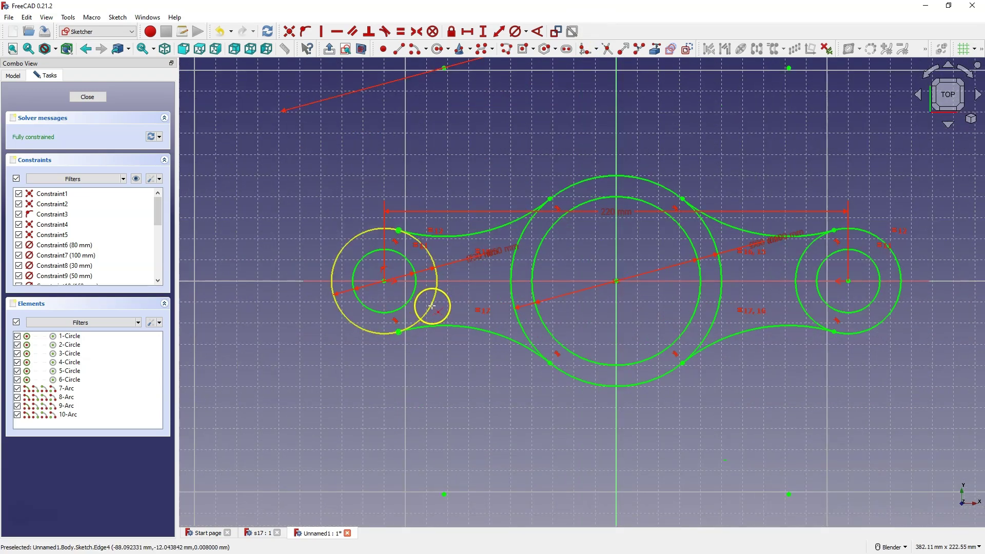
# Trim both end circles and the left and right parts of the centre circle into one outline.
pyautogui.click(431, 306)
pyautogui.click(513, 295)
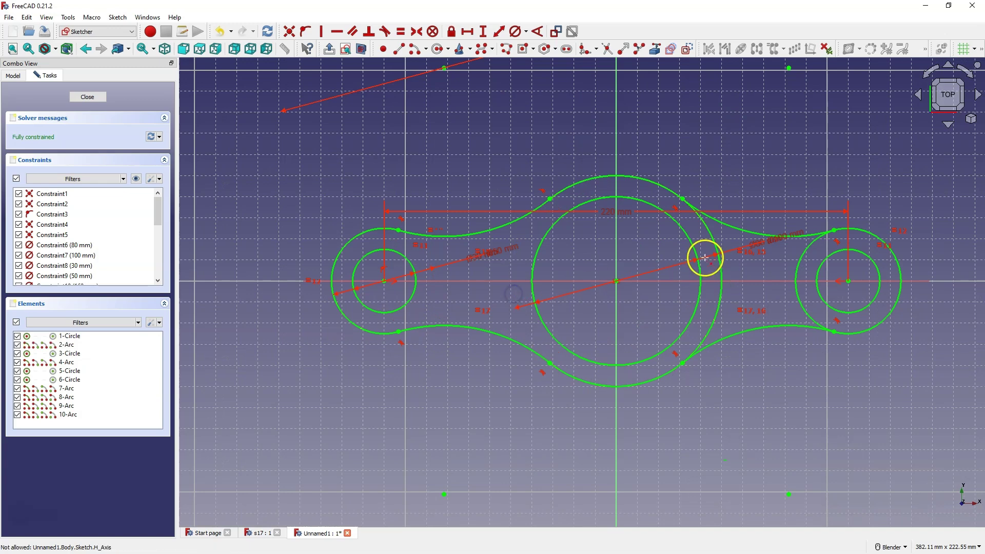
pyautogui.click(721, 293)
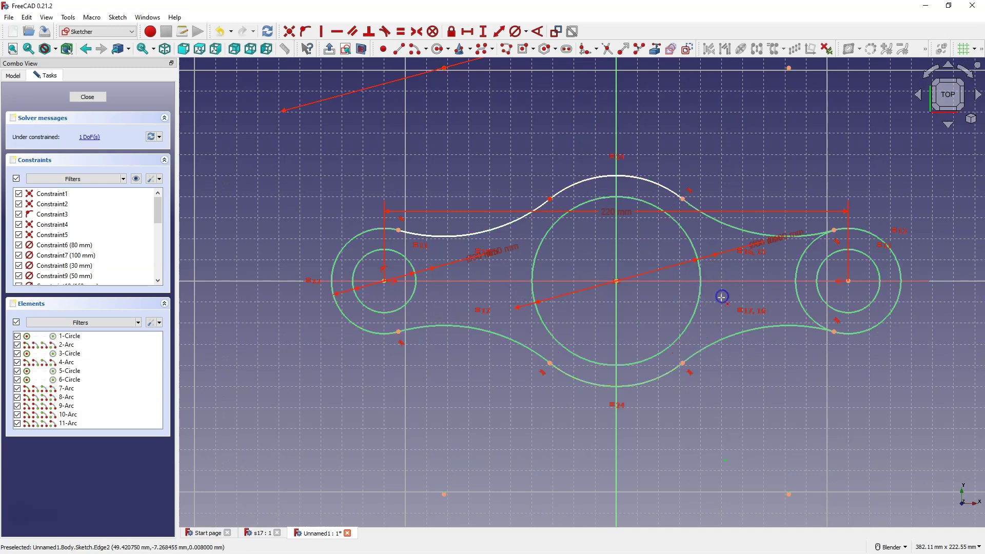
pyautogui.click(799, 296)
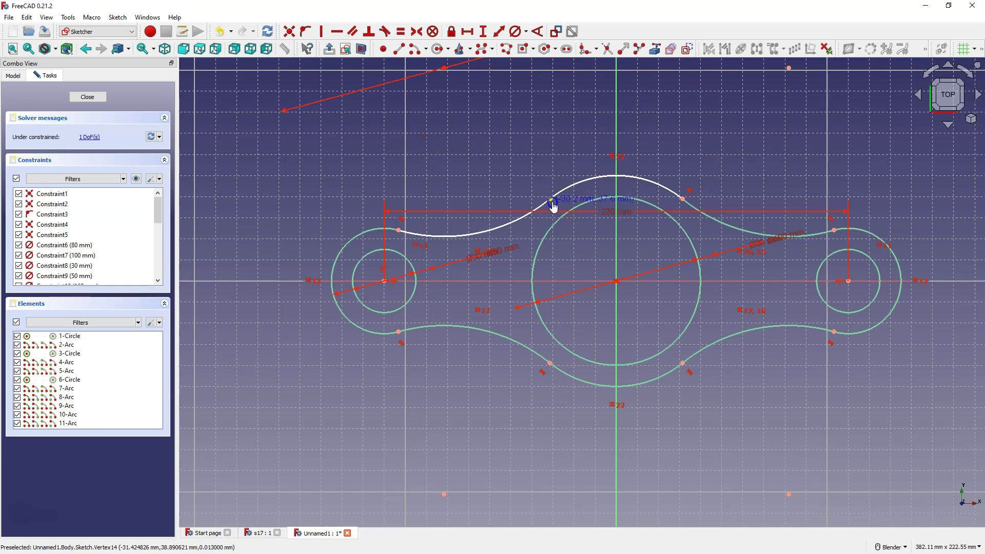
# Constrain the two top junction points to be horizontally level.
pyautogui.click(636, 234)
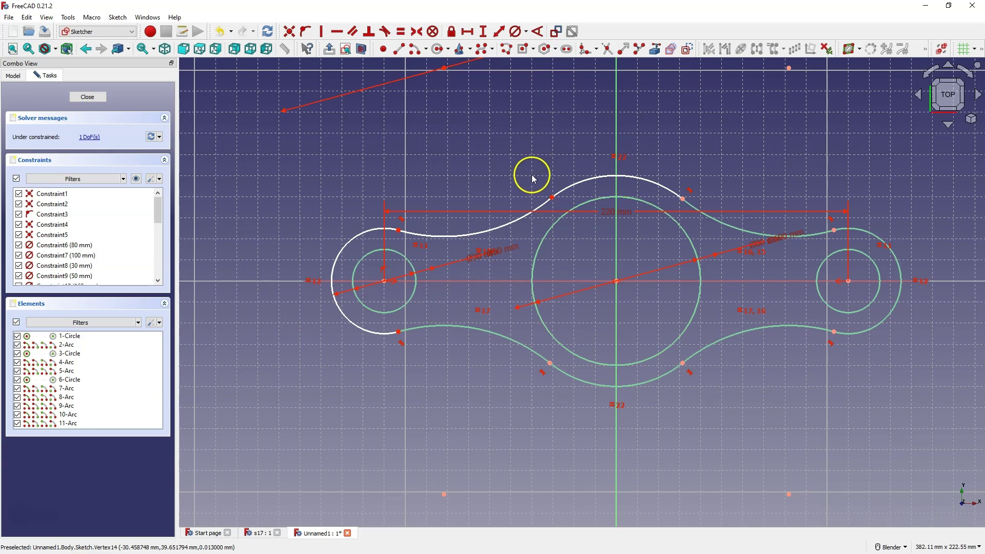
pyautogui.click(552, 197)
pyautogui.click(684, 199)
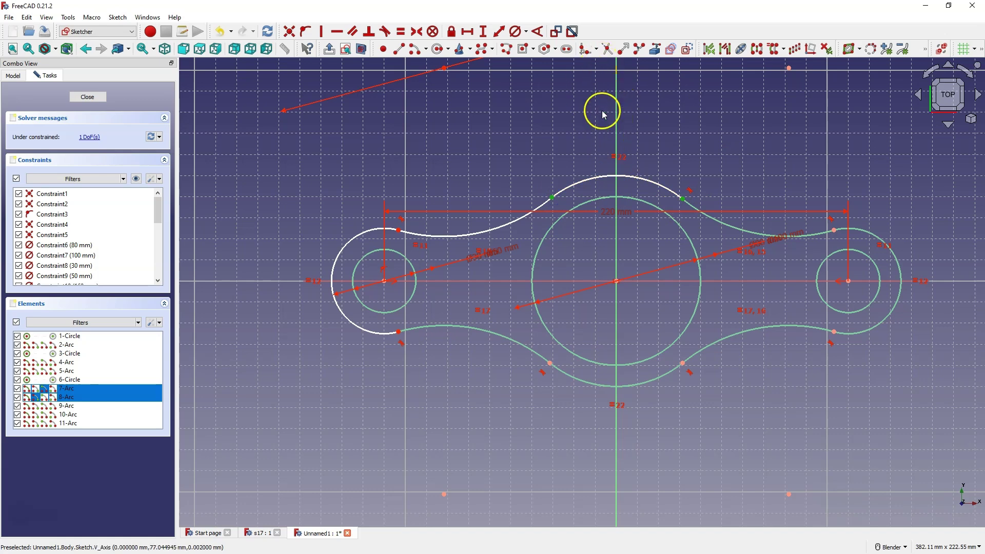
pyautogui.click(337, 34)
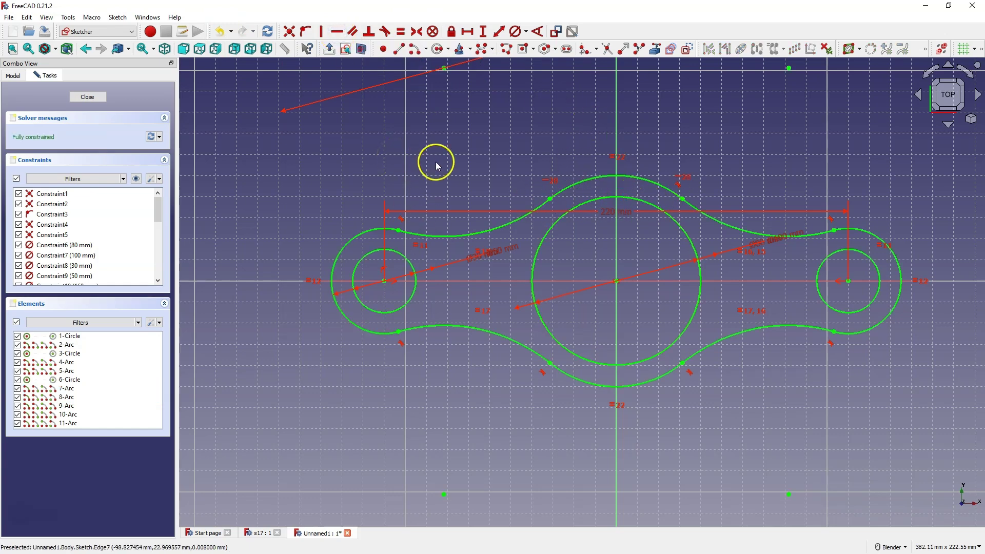
# Draw the two left jaw lines joining the outer arc to the inner circle.
pyautogui.click(401, 50)
pyautogui.click(336, 261)
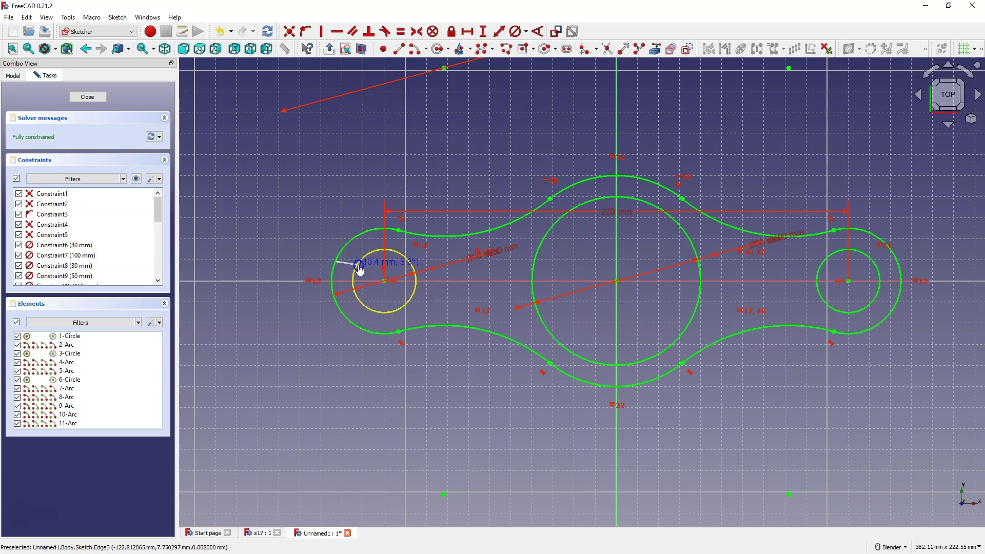
pyautogui.scroll(3, 359, 271)
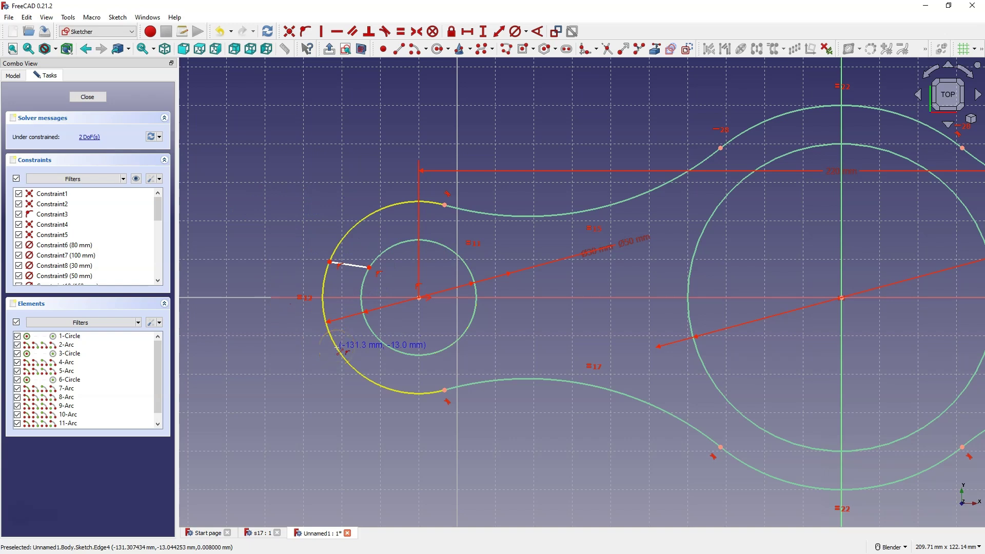
pyautogui.click(316, 351)
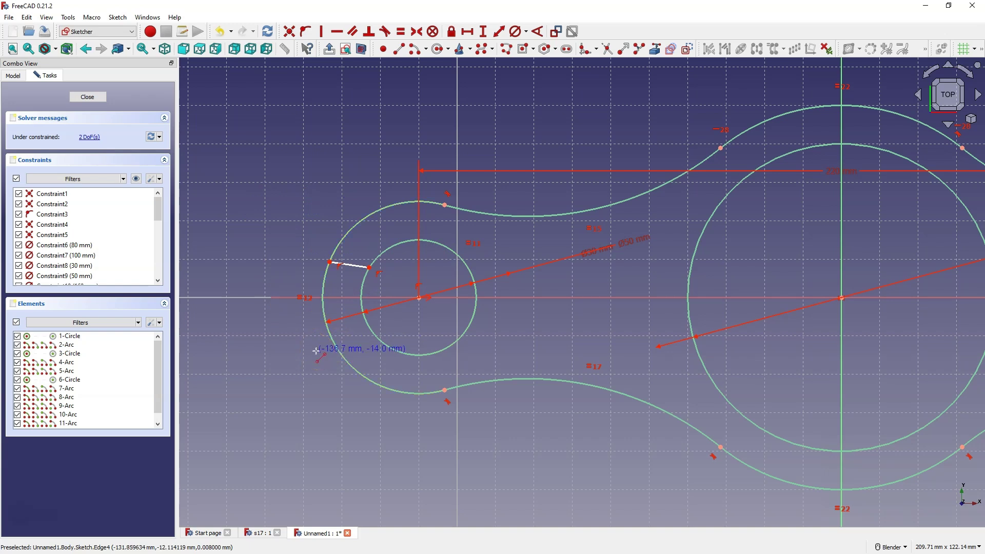
pyautogui.click(333, 348)
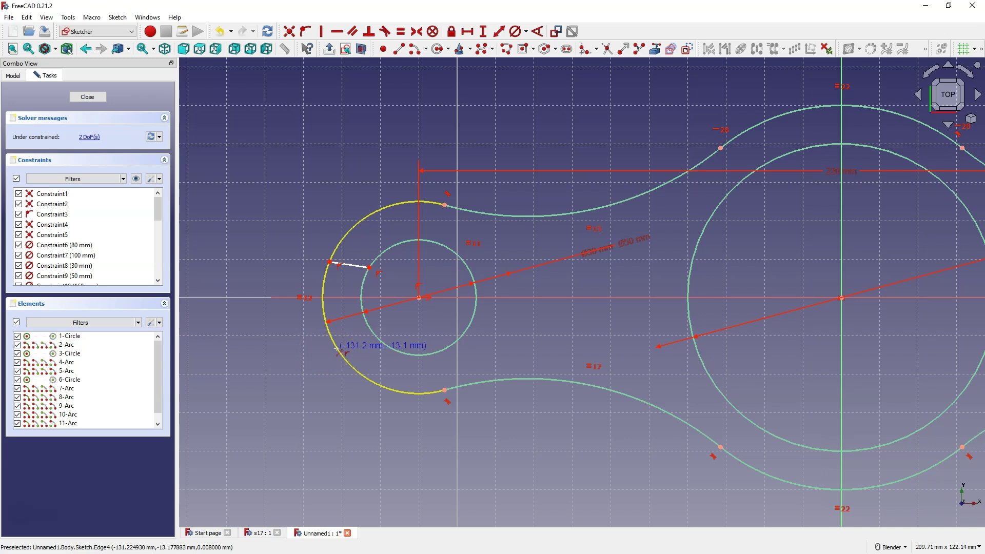
pyautogui.click(343, 359)
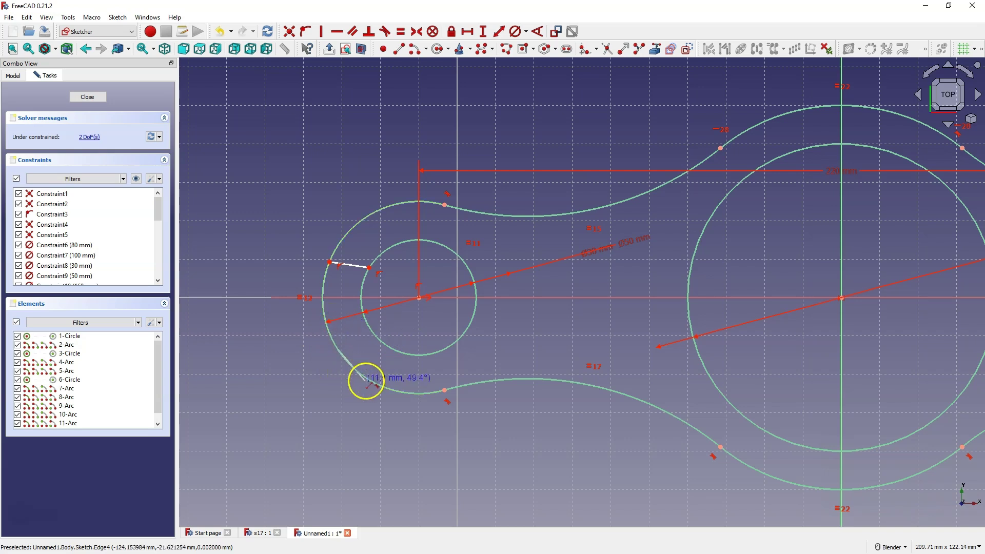
pyautogui.click(382, 341)
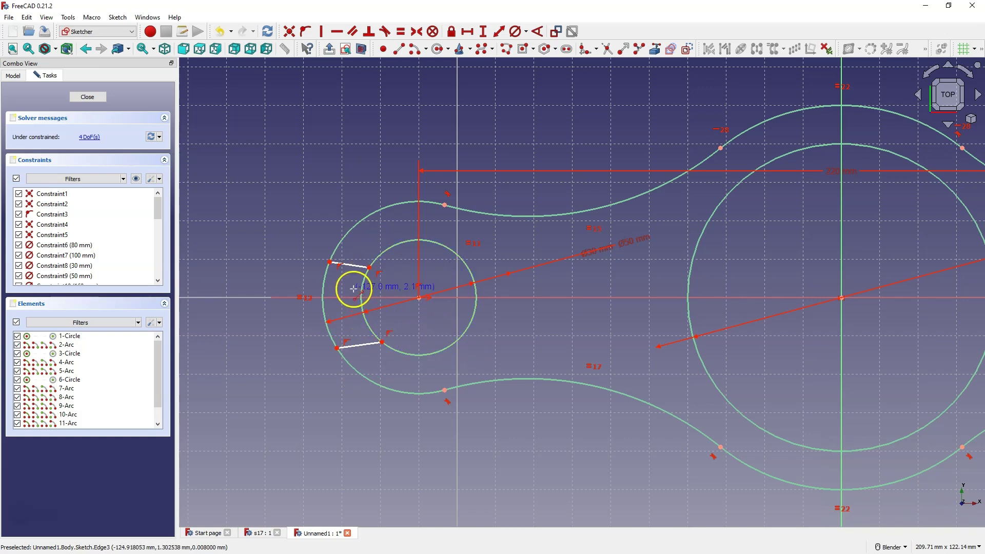
pyautogui.scroll(-4, 346, 308)
pyautogui.scroll(4, 781, 297)
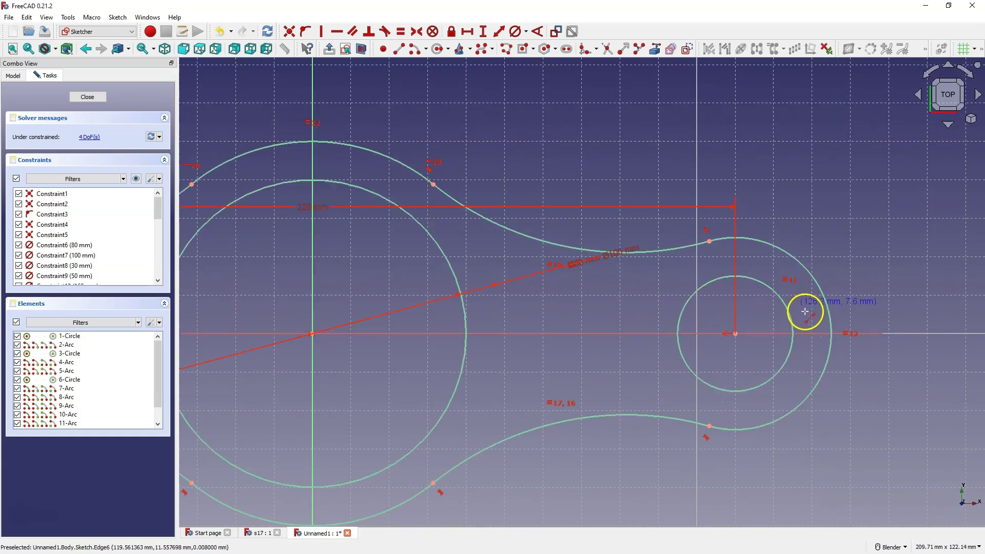
# Draw the upper and lower right jaw lines from the inner circle to the outer arc.
pyautogui.click(780, 298)
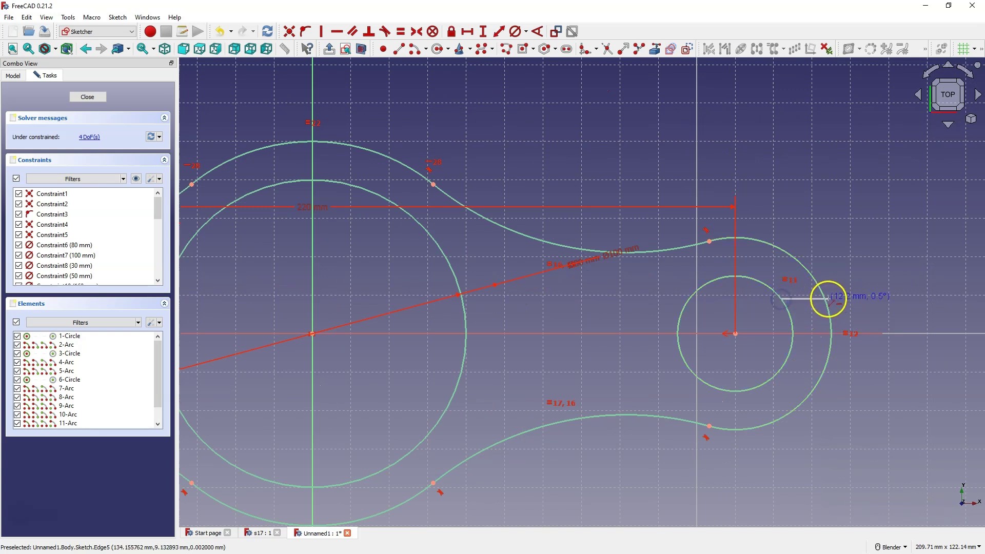
pyautogui.click(820, 288)
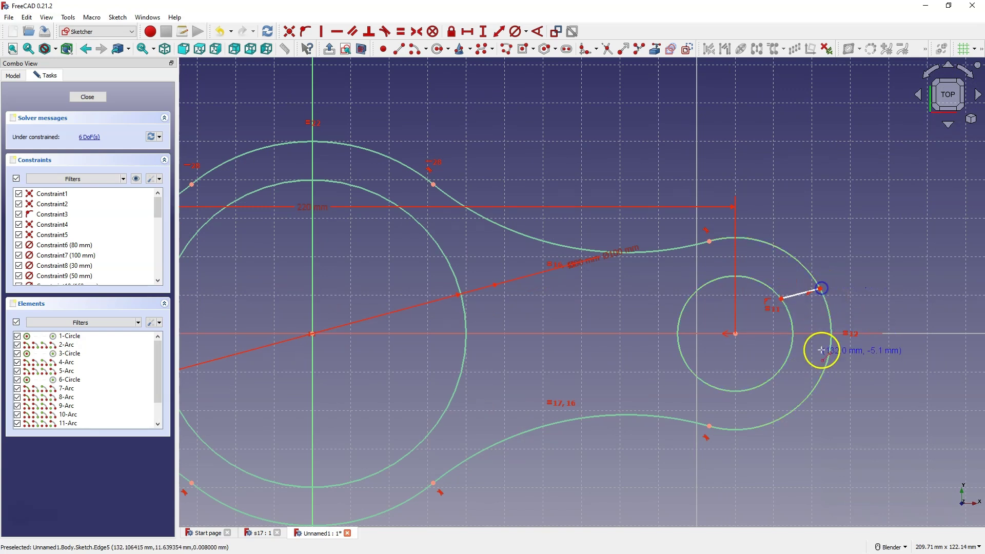
pyautogui.click(785, 363)
pyautogui.click(821, 378)
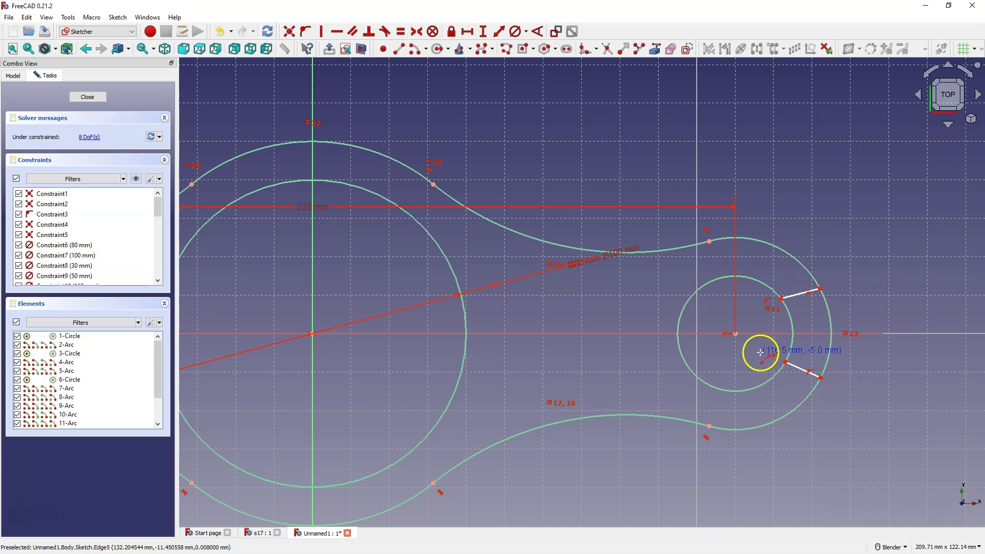
pyautogui.rightClick(762, 354)
pyautogui.scroll(-3, 842, 312)
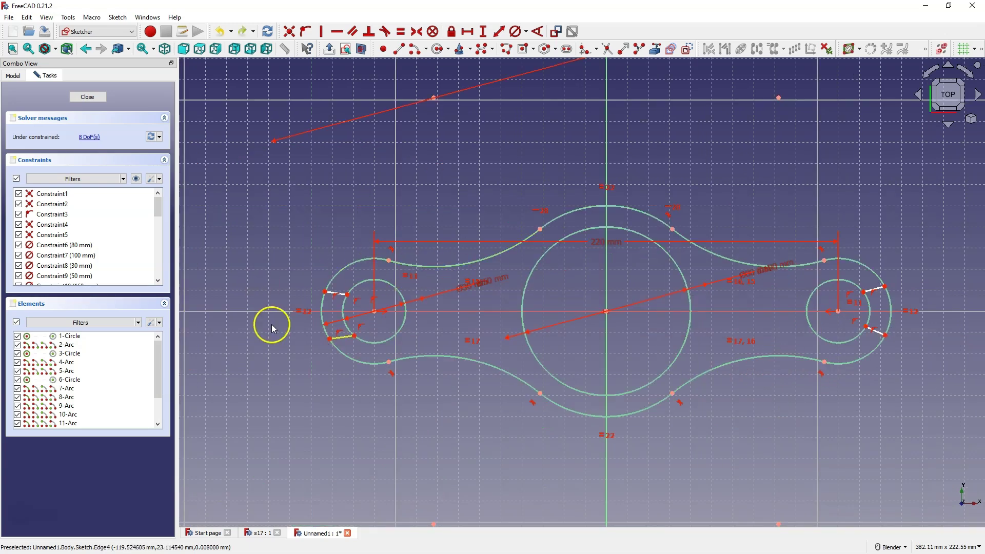
# Make the left jaw line endpoints symmetric about the horizontal axis.
pyautogui.click(330, 340)
pyautogui.click(325, 292)
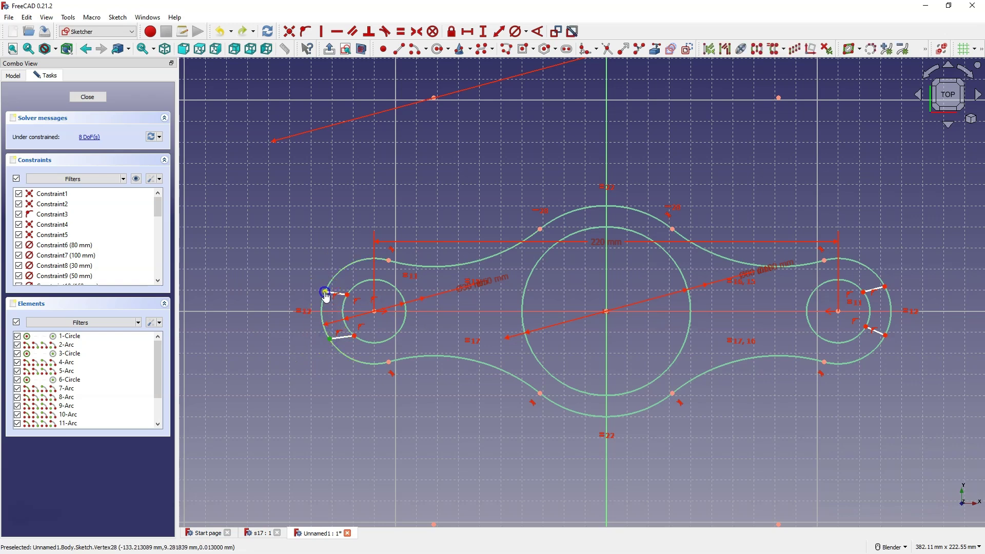
pyautogui.click(331, 312)
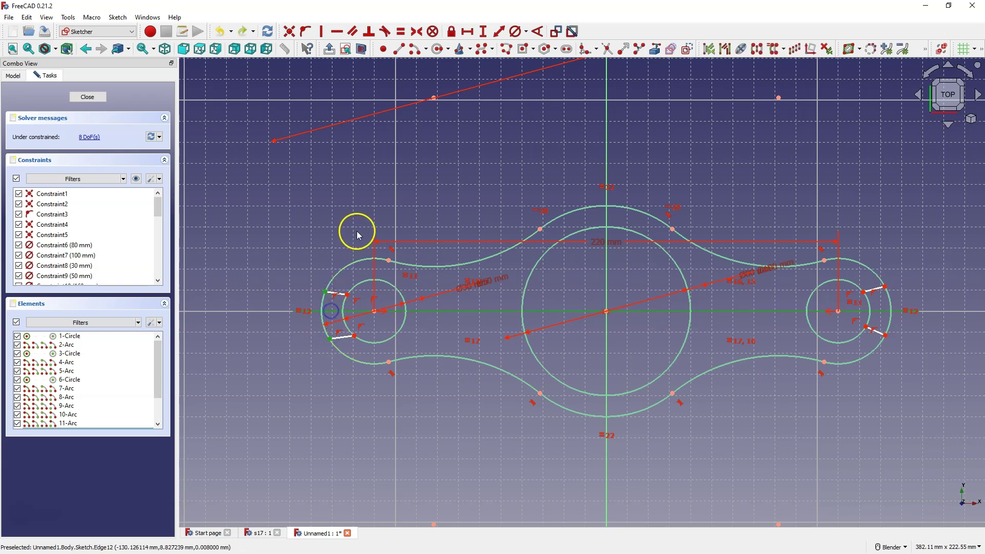
pyautogui.click(417, 32)
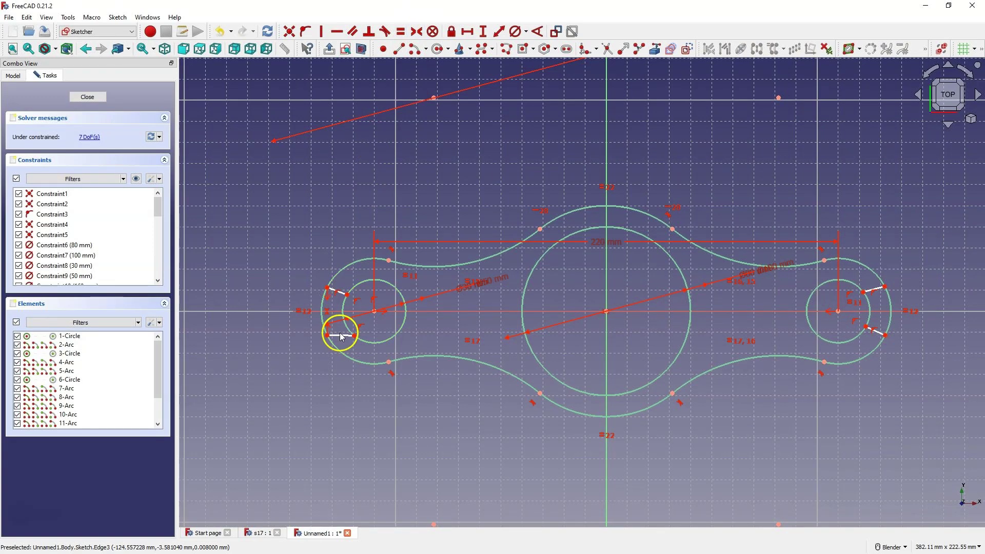
# Make the right jaw line endpoints symmetric about the horizontal axis.
pyautogui.click(885, 336)
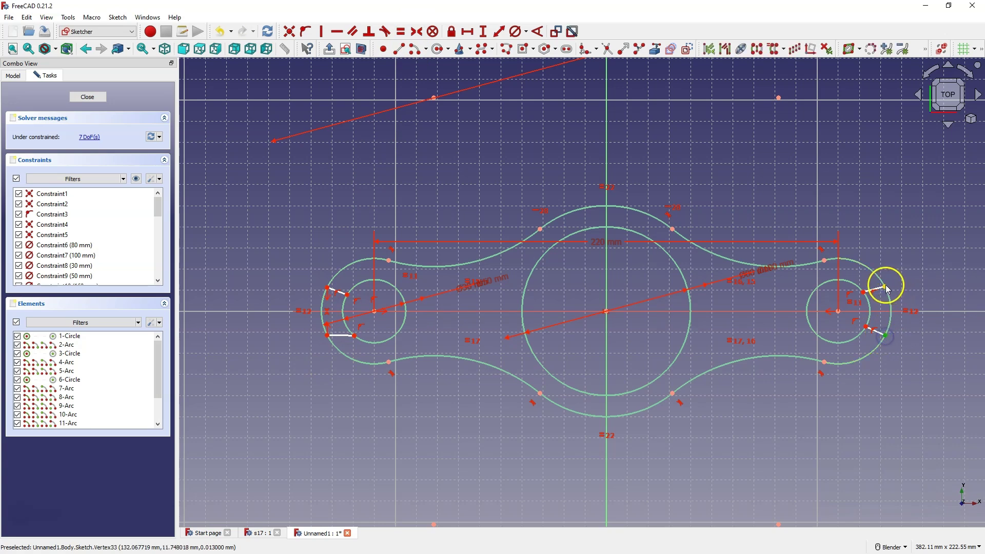
pyautogui.click(885, 287)
pyautogui.click(886, 311)
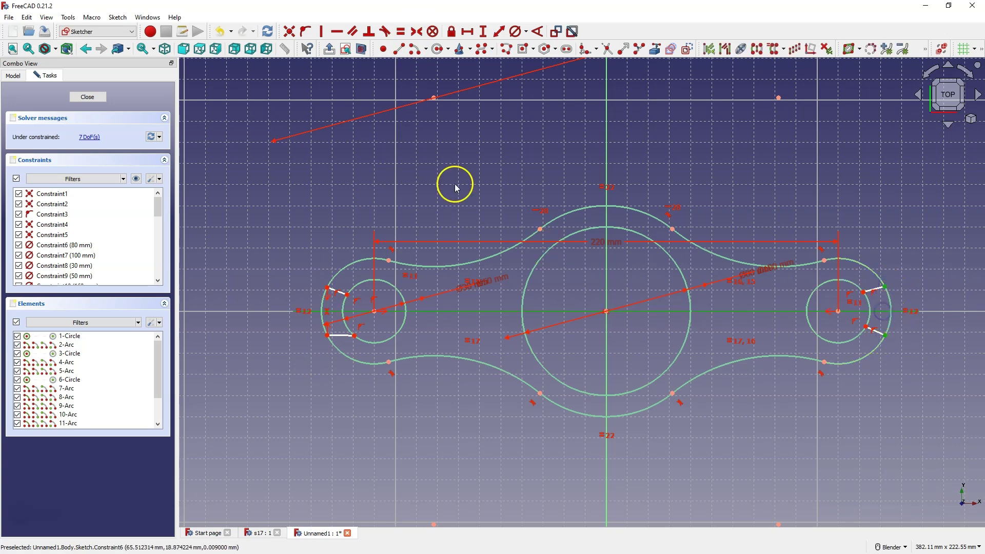
pyautogui.click(417, 31)
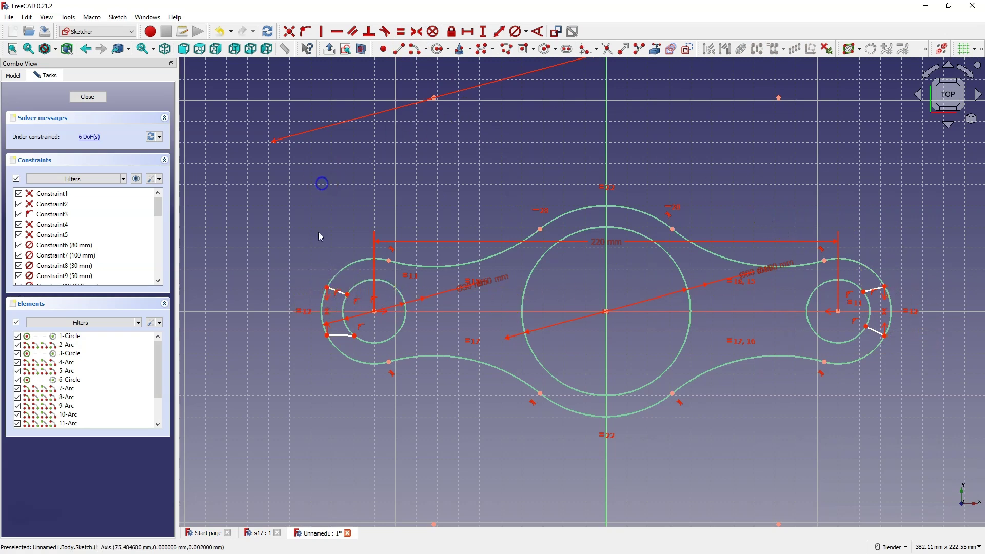
# Set a 15 mm vertical distance between the left jaw's upper and lower endpoints.
pyautogui.click(326, 288)
pyautogui.click(327, 335)
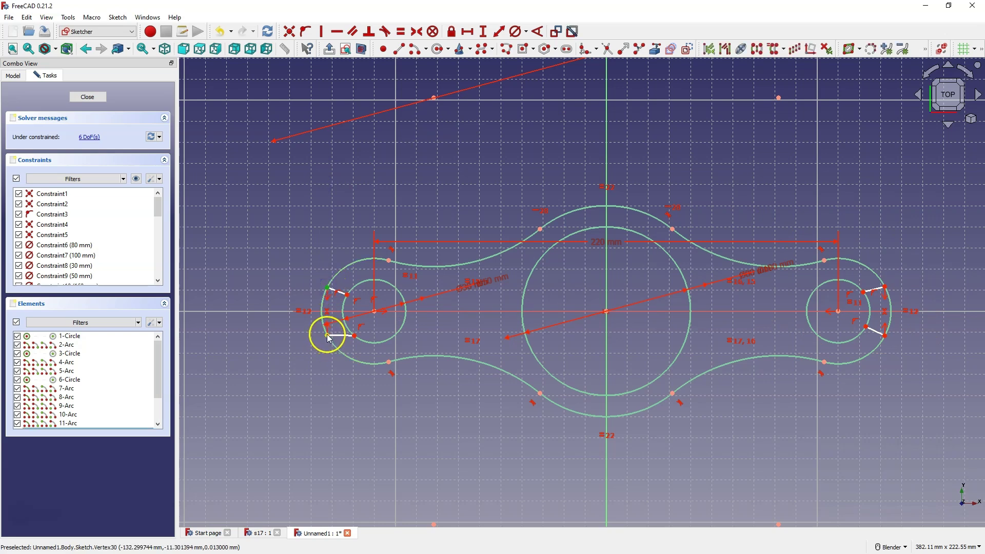
pyautogui.click(483, 32)
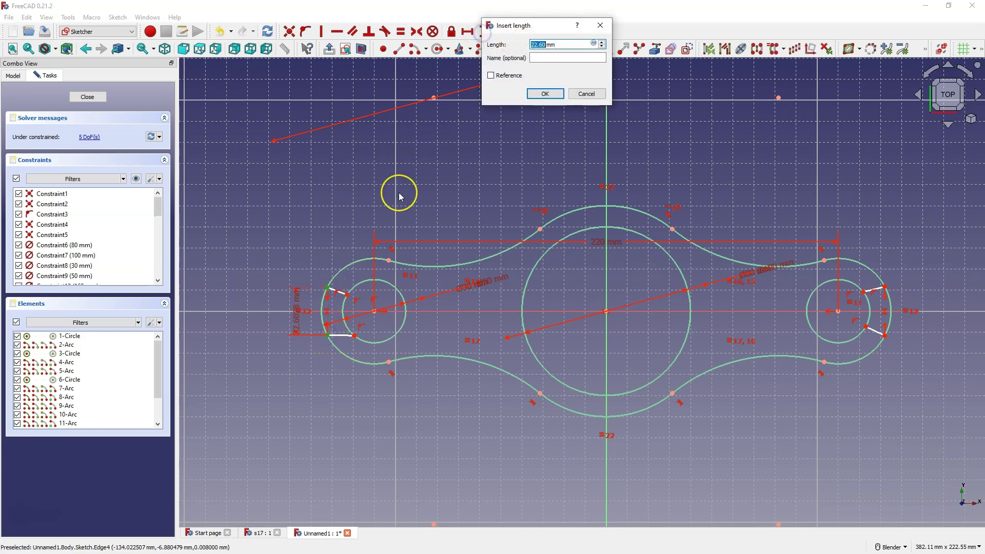
pyautogui.write('15')
pyautogui.press('Return')
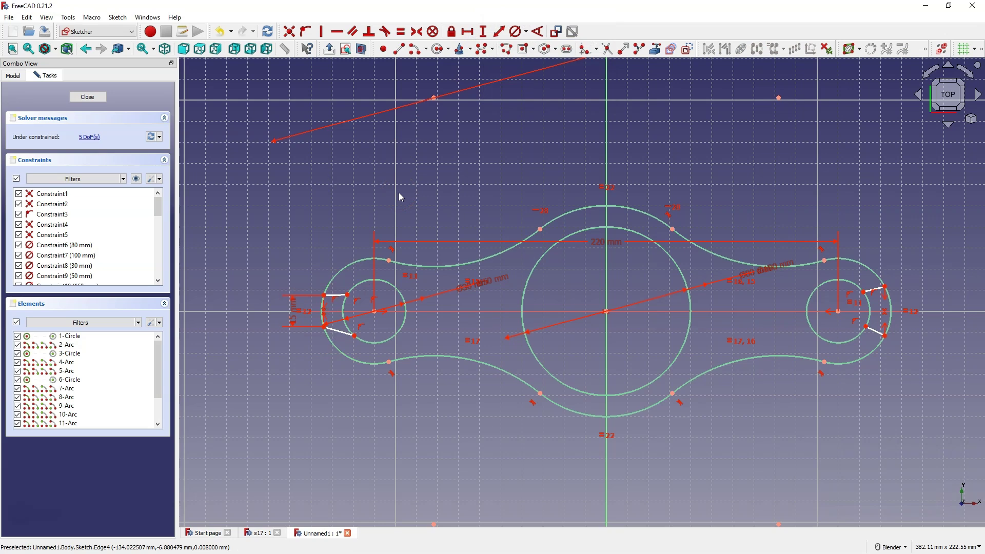
# Set the same 15 mm vertical distance between the right jaw's endpoints.
pyautogui.click(884, 288)
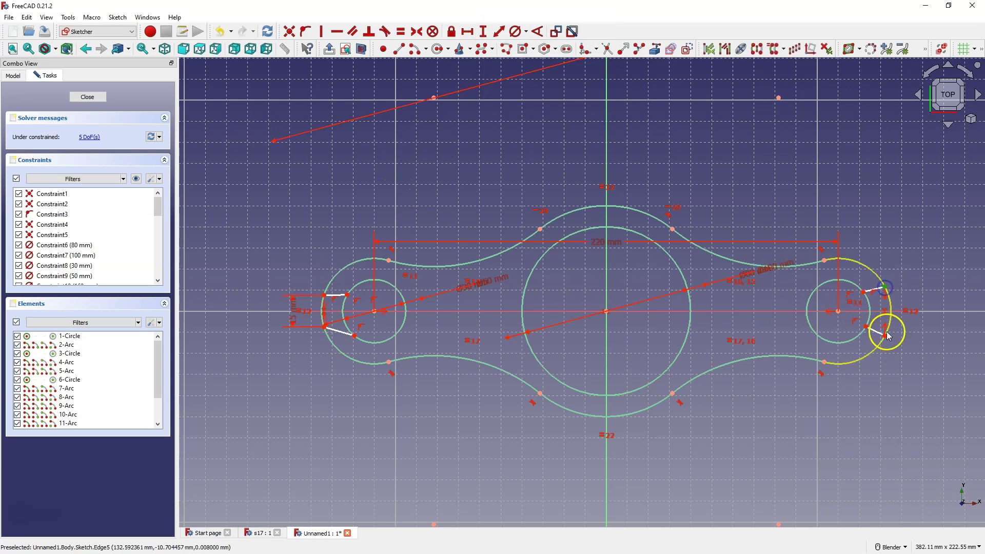
pyautogui.click(884, 335)
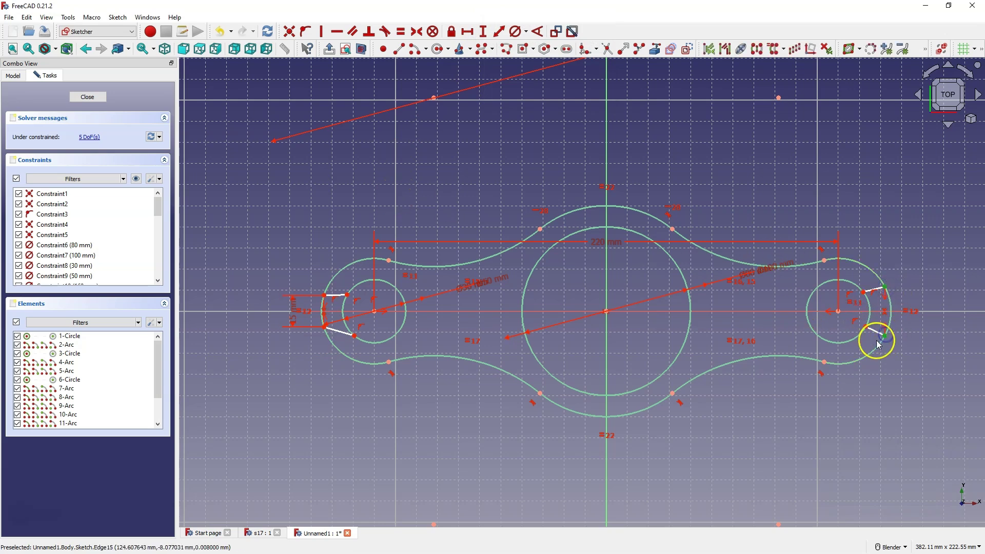
pyautogui.click(483, 32)
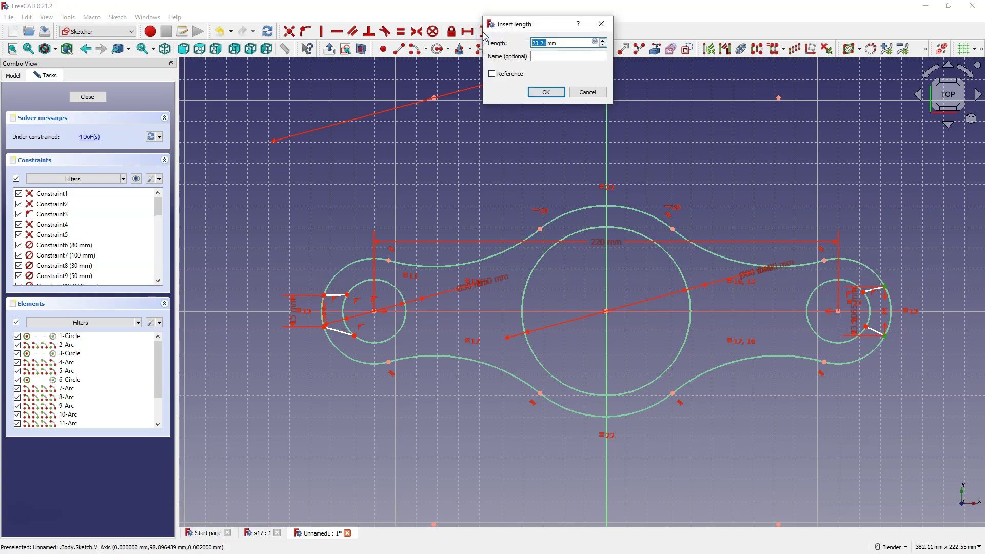
pyautogui.press('Return')
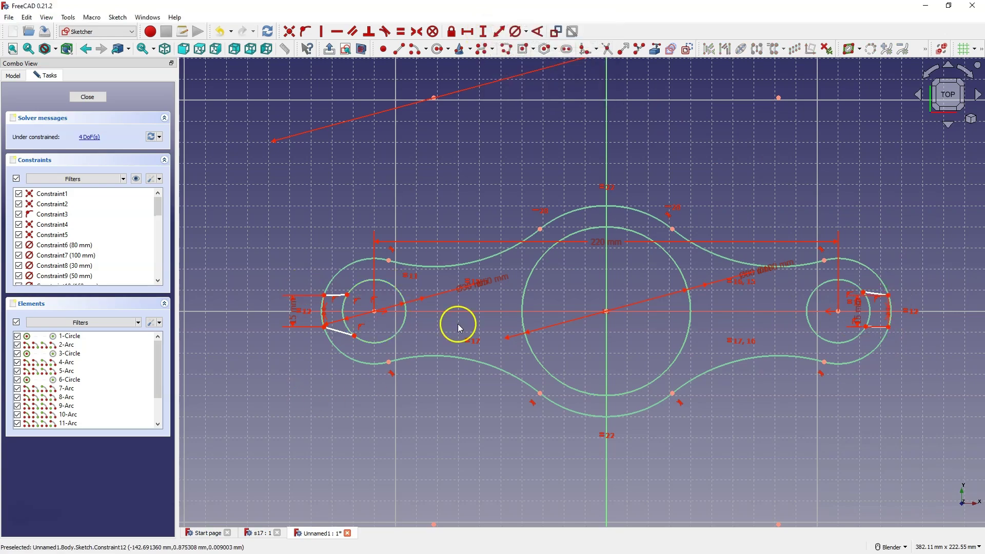
# Make the upper and lower short jaw lines at the first end horizontal.
pyautogui.scroll(6, 297, 295)
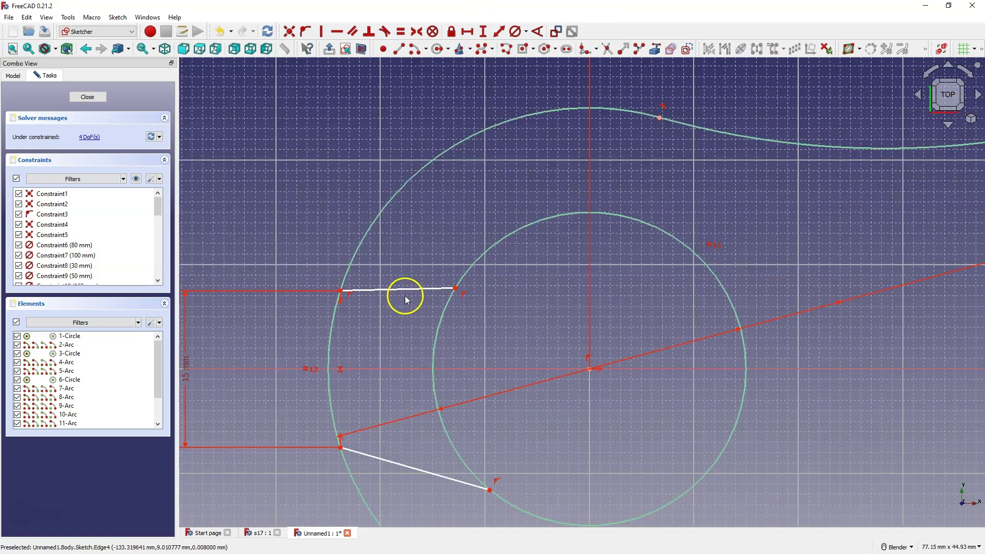
pyautogui.click(392, 291)
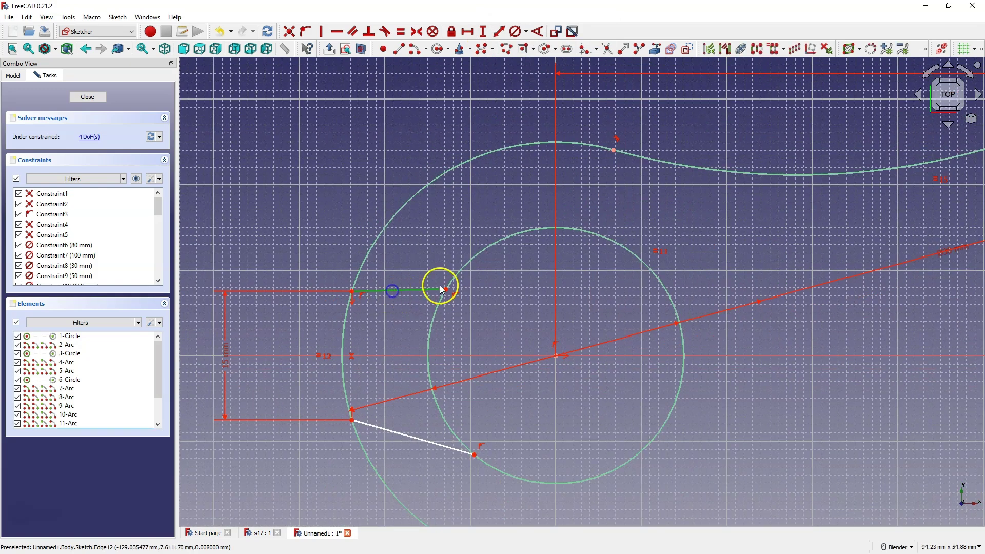
pyautogui.click(335, 32)
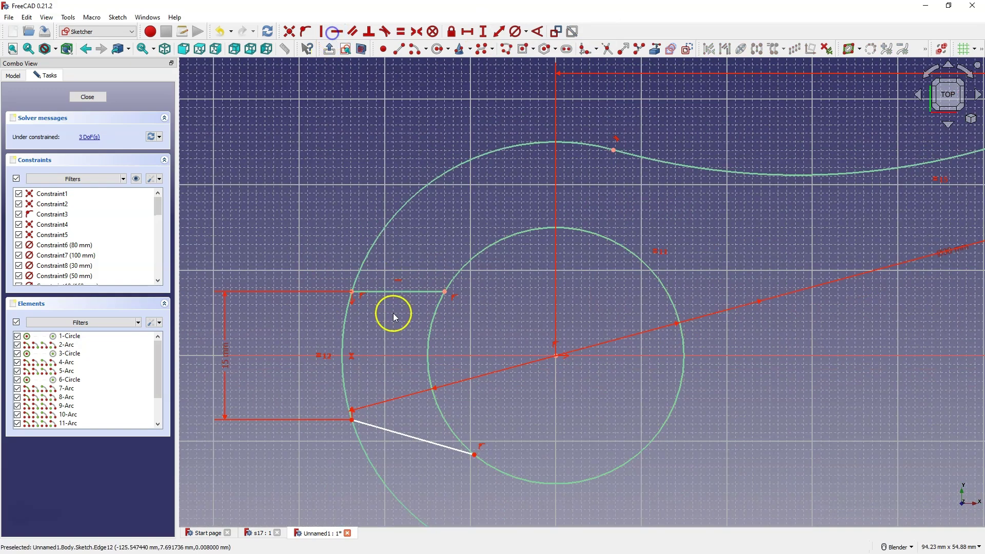
pyautogui.click(416, 440)
pyautogui.click(337, 32)
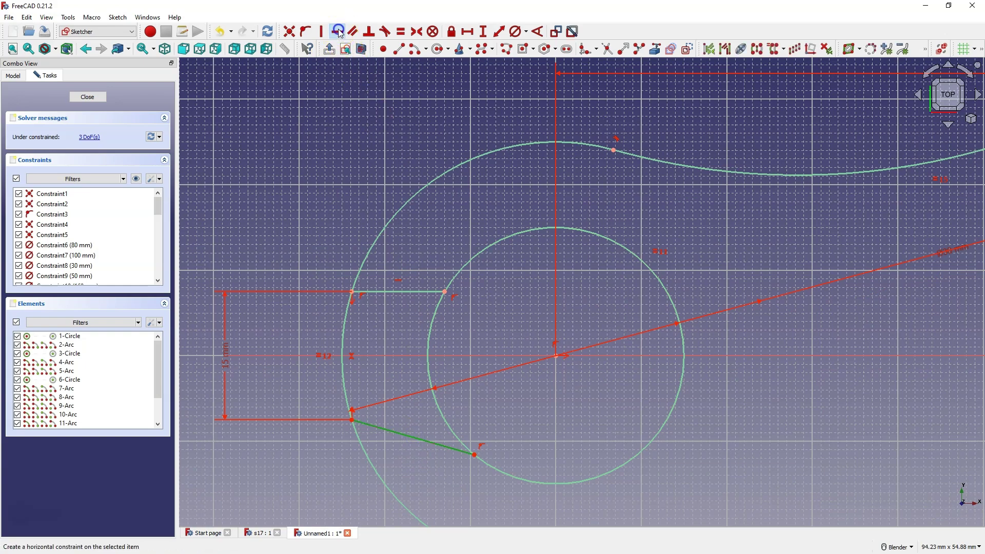
pyautogui.scroll(-4, 342, 351)
pyautogui.scroll(-5, 342, 352)
pyautogui.scroll(6, 600, 352)
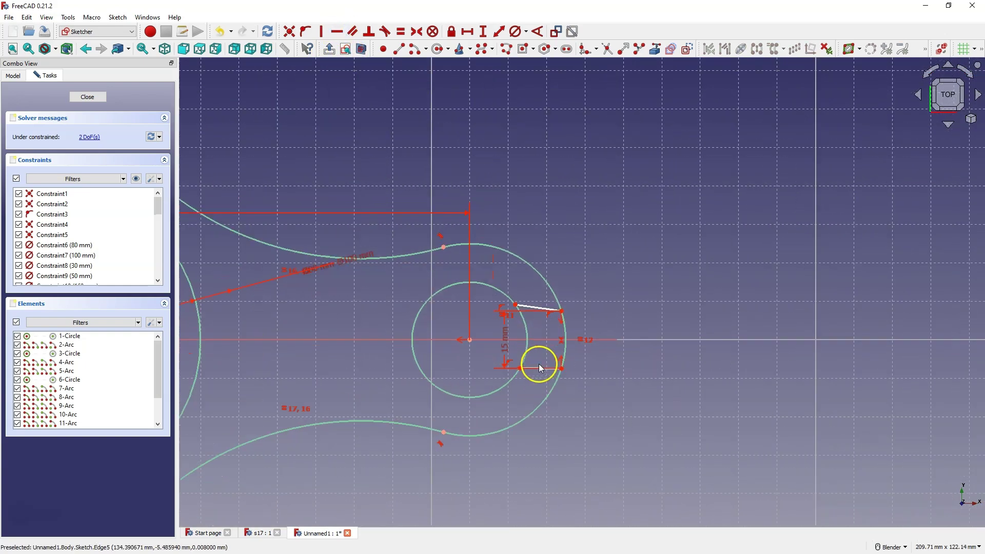
# Make the right jaw's upper and lower short lines horizontal, fully constraining the sketch.
pyautogui.click(535, 298)
pyautogui.click(337, 31)
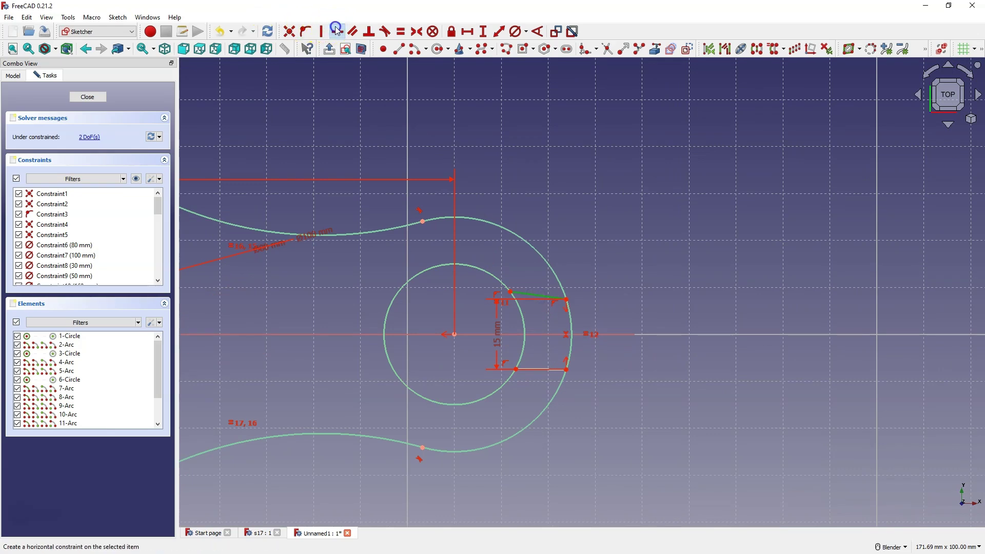
pyautogui.click(542, 369)
pyautogui.click(347, 31)
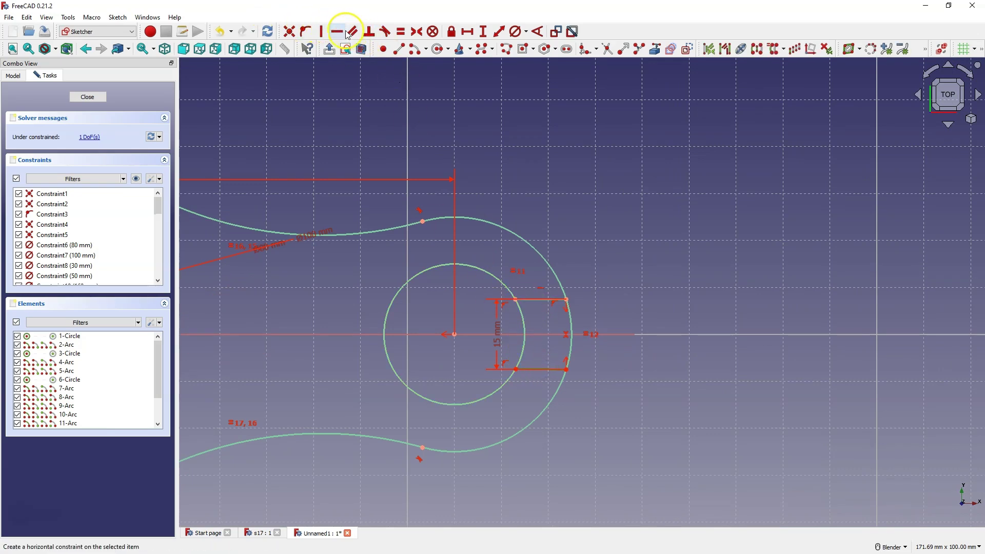
pyautogui.scroll(-4, 676, 303)
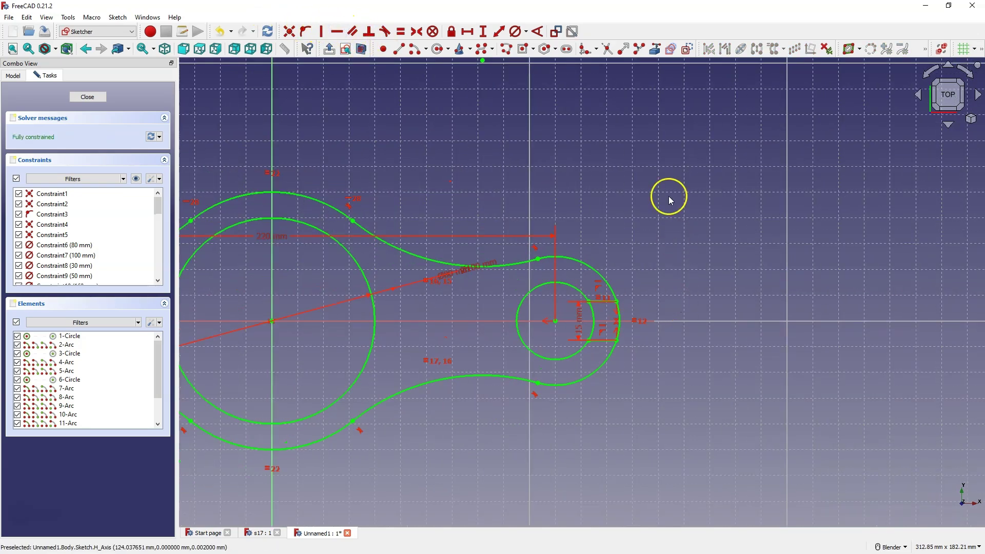
pyautogui.click(607, 51)
# Trim the outer arc and inner circle segments inside both jaw openings.
pyautogui.scroll(4, 642, 249)
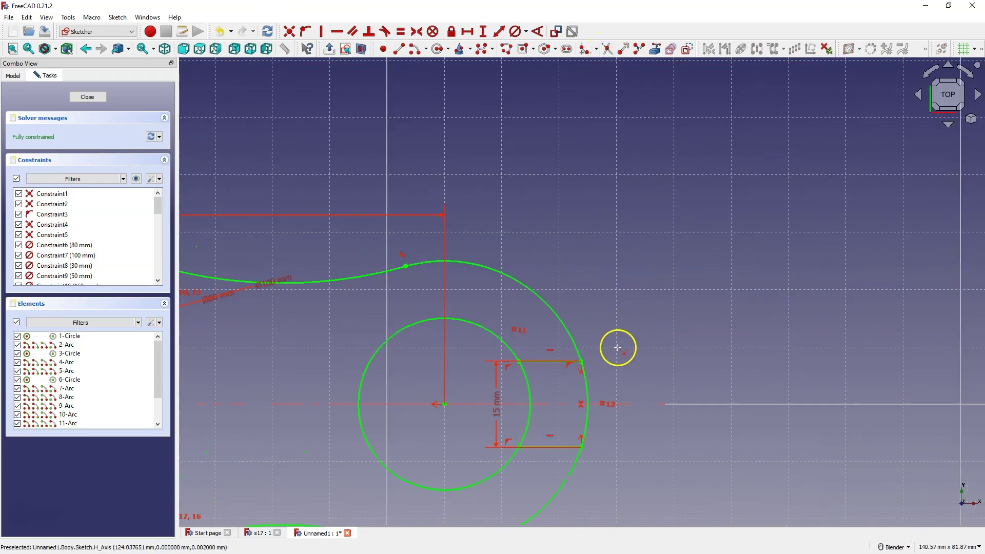
pyautogui.click(586, 391)
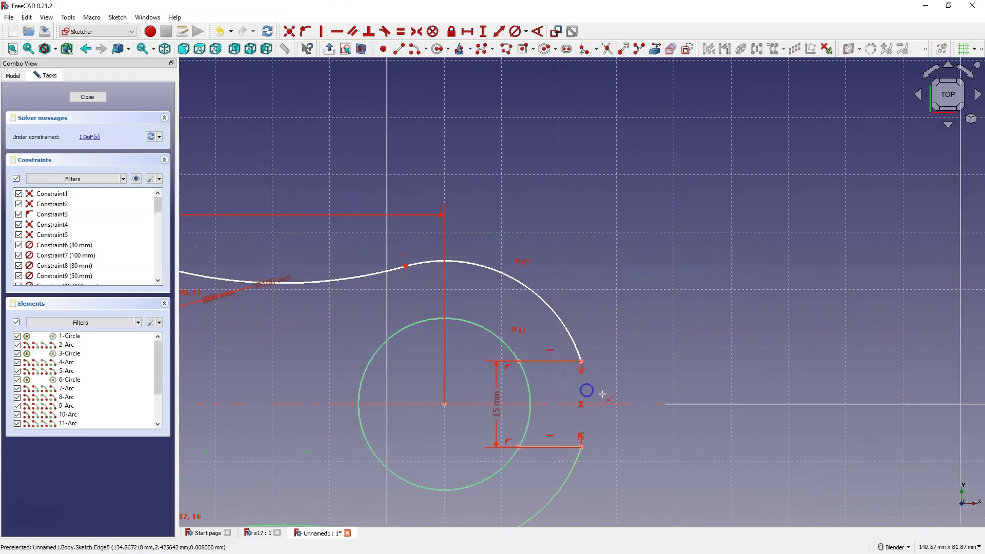
pyautogui.click(529, 395)
pyautogui.scroll(-5, 718, 348)
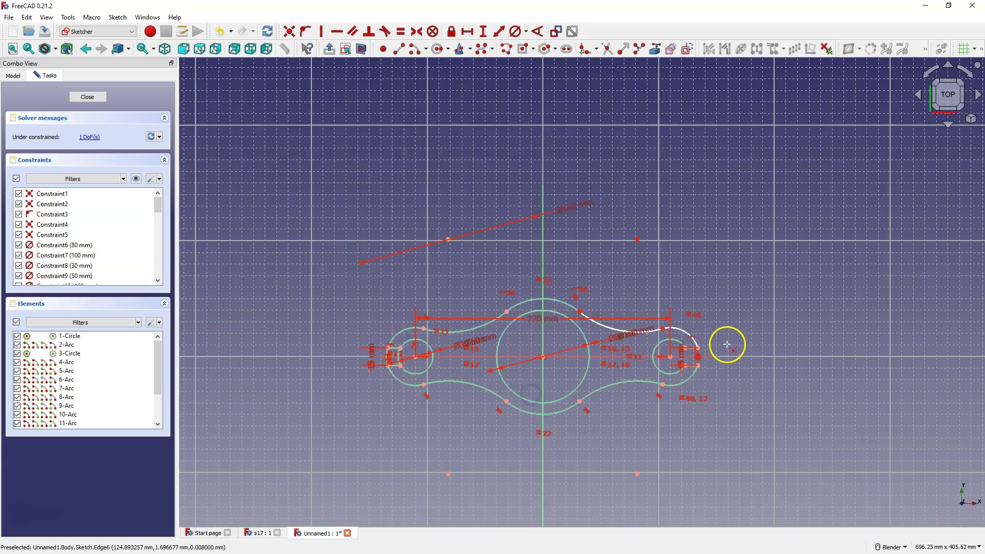
pyautogui.scroll(5, 377, 375)
pyautogui.click(447, 276)
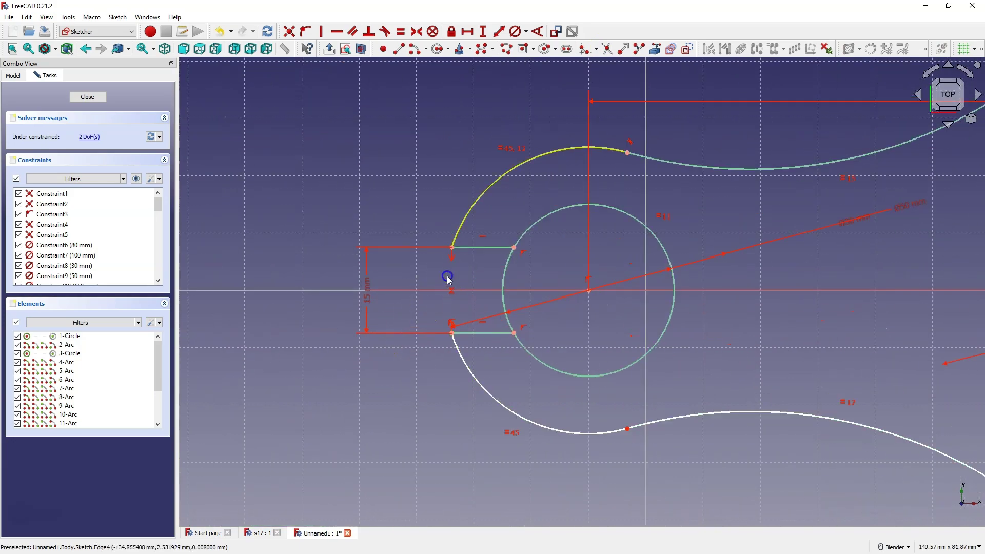
pyautogui.click(504, 277)
pyautogui.scroll(-4, 503, 280)
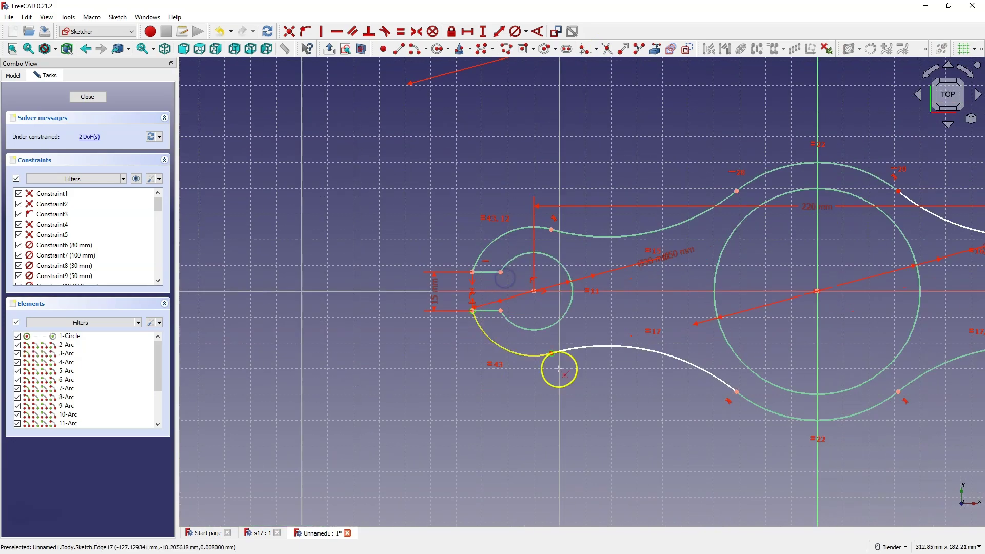
pyautogui.rightClick(528, 423)
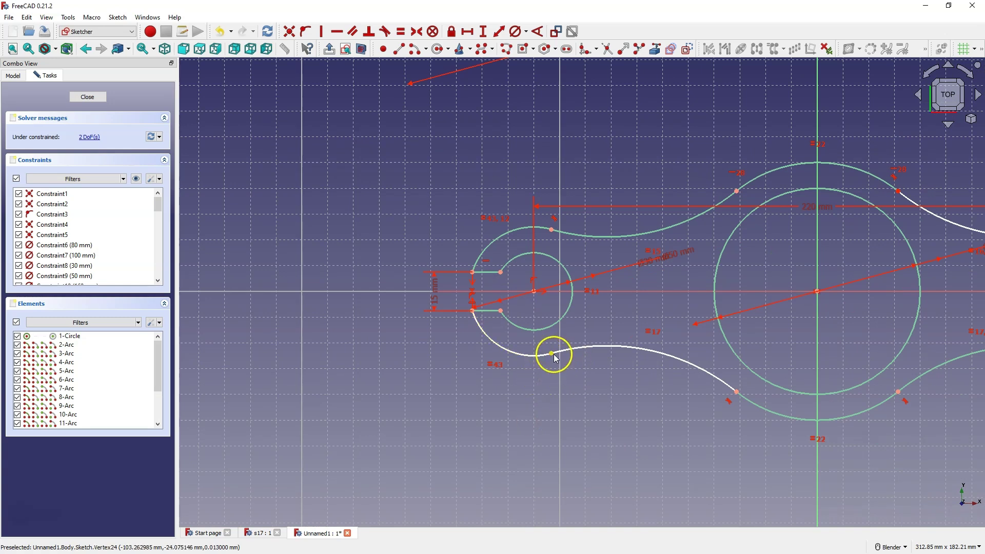
# Make the left end's lower and upper arc joints symmetric about the horizontal axis.
pyautogui.moveTo(553, 354)
pyautogui.mouseDown()
pyautogui.moveTo(565, 354)
pyautogui.moveTo(553, 361)
pyautogui.mouseUp()
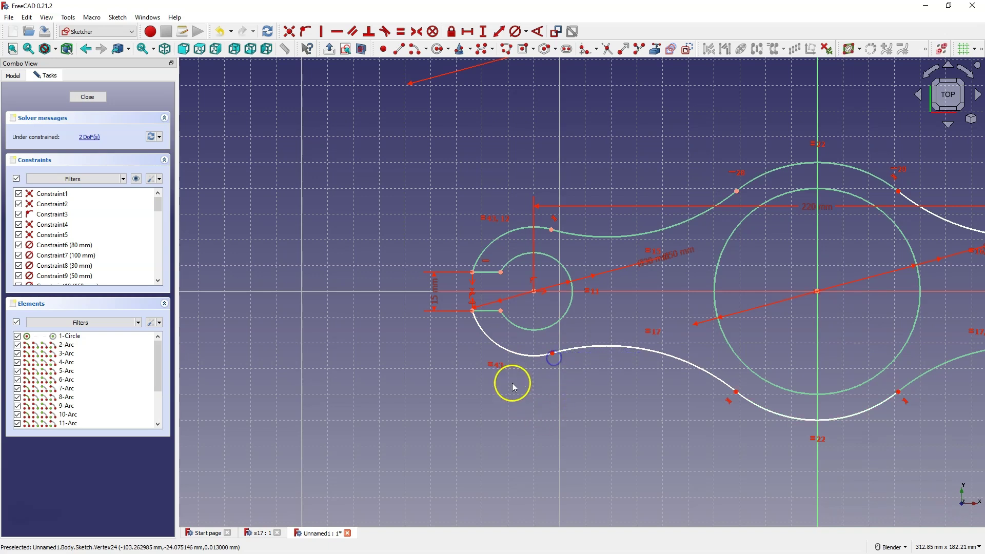
pyautogui.click(552, 353)
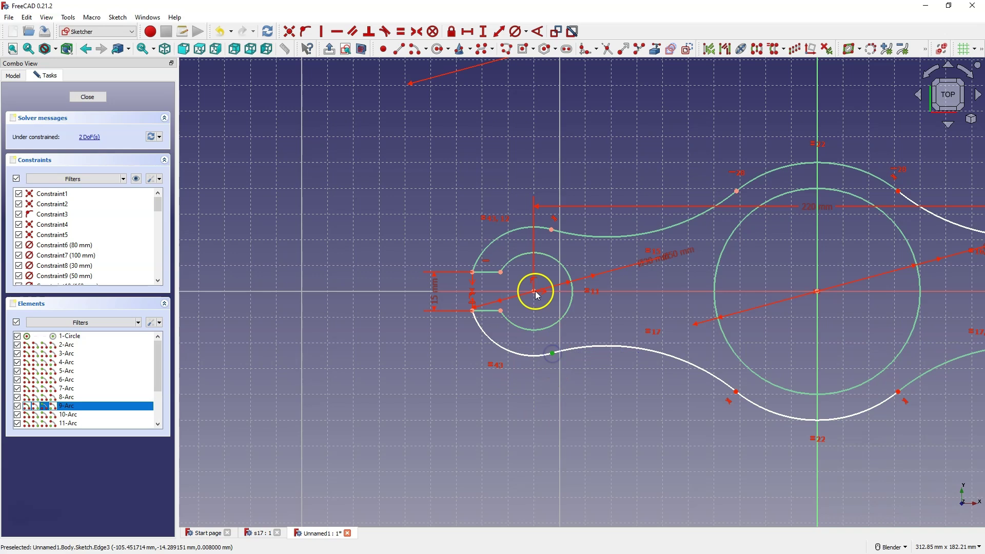
pyautogui.click(552, 229)
pyautogui.click(616, 292)
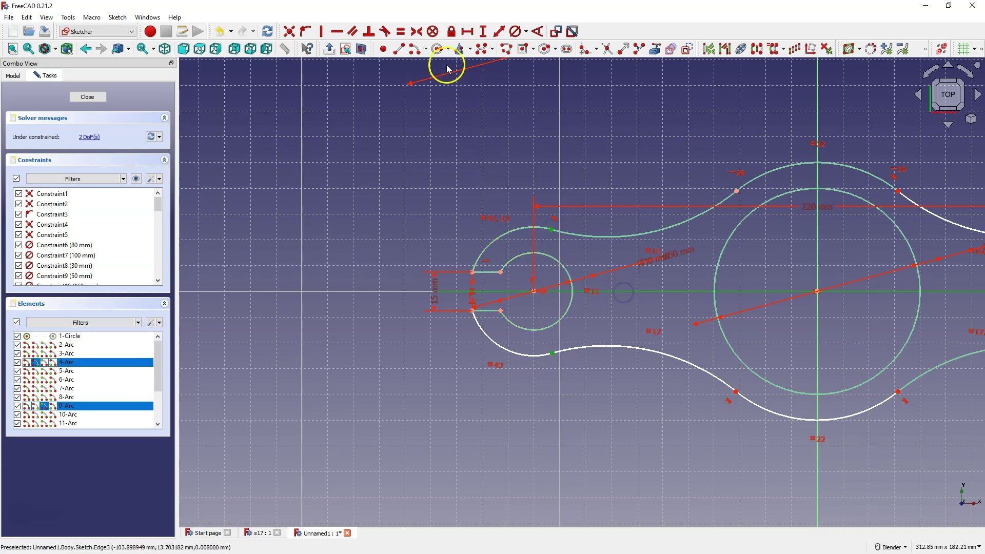
pyautogui.click(417, 32)
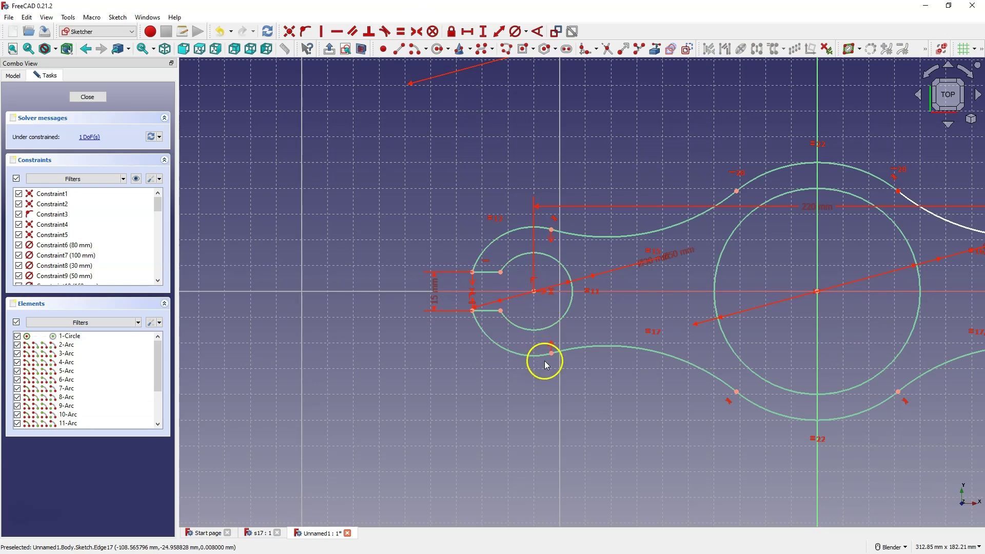
# Make the right end's arc joints symmetric about the horizontal axis, fully constraining the sketch.
pyautogui.scroll(-3, 517, 339)
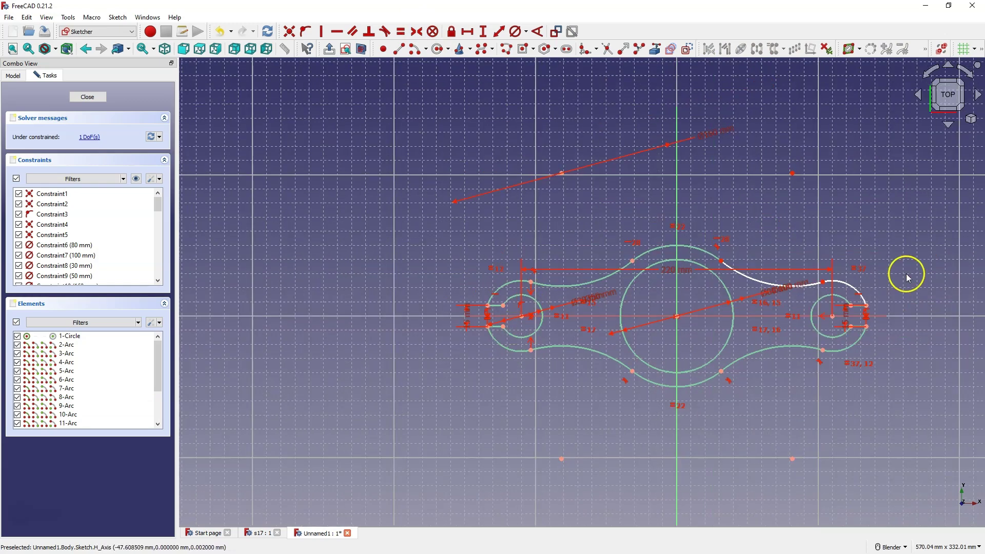
pyautogui.scroll(3, 906, 277)
pyautogui.click(678, 482)
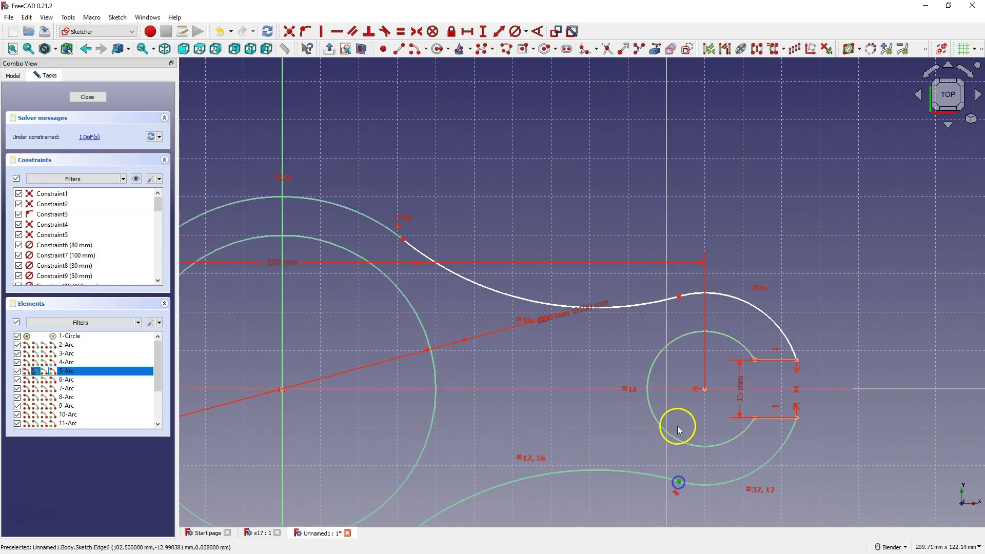
pyautogui.click(680, 297)
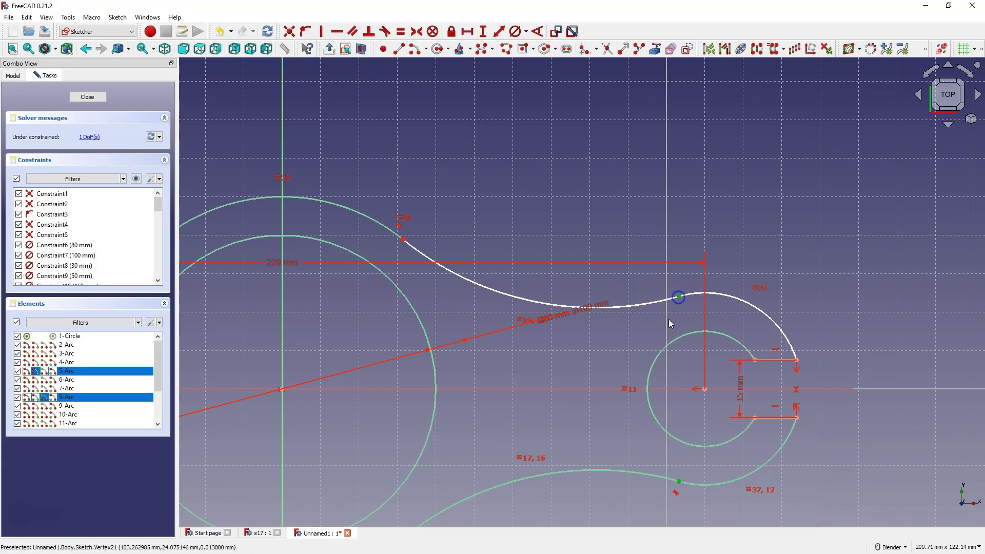
pyautogui.click(599, 388)
pyautogui.click(418, 31)
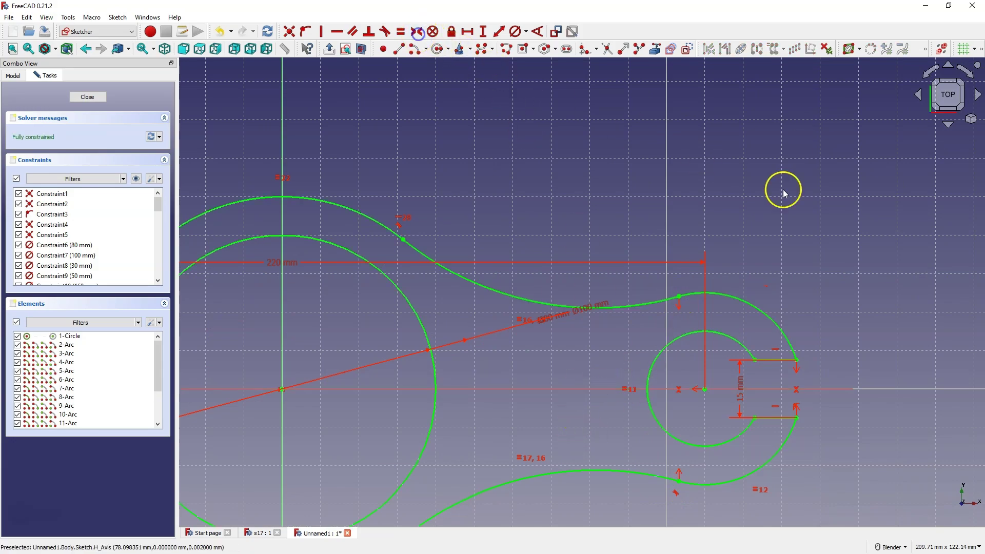
# Close the sketch and return to Part Design.
pyautogui.scroll(-2, 821, 231)
pyautogui.scroll(-4, 382, 278)
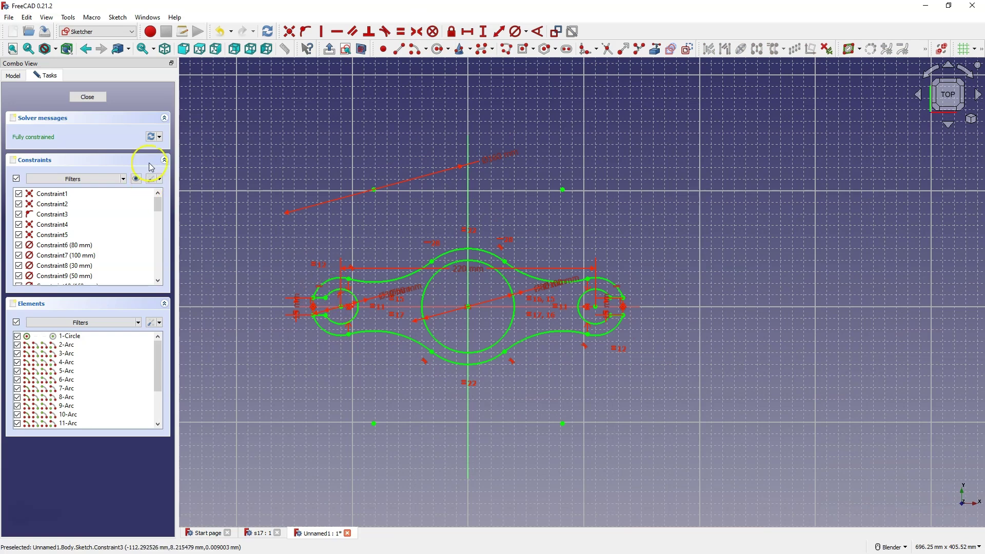
pyautogui.click(87, 97)
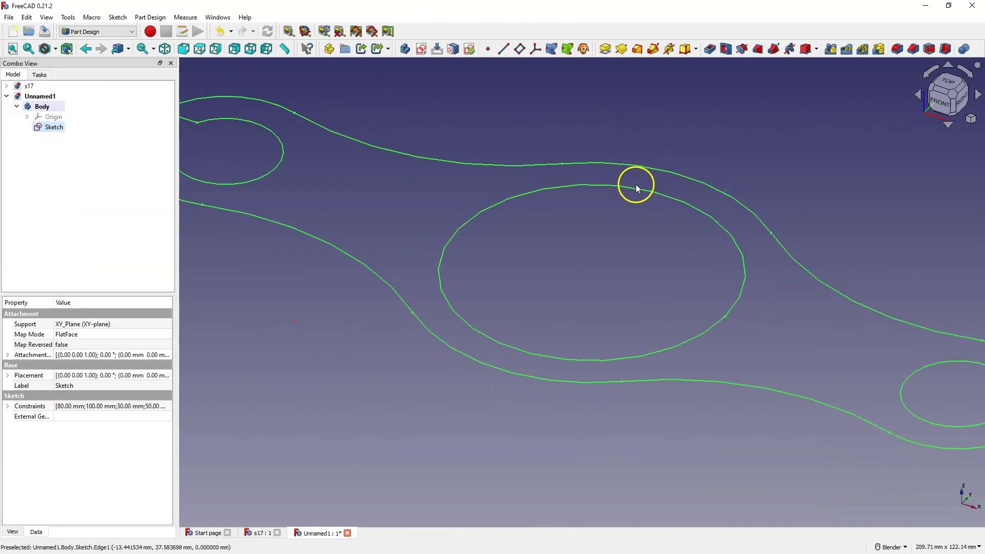
# Pad the spanner sketch into a 10 mm solid and select its top face.
pyautogui.click(607, 48)
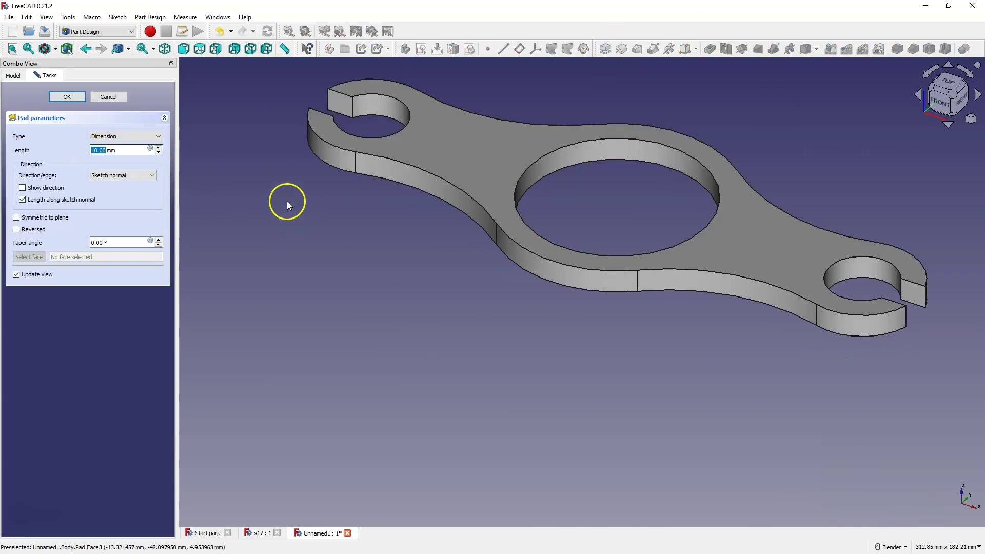
pyautogui.click(67, 97)
pyautogui.scroll(-3, 481, 304)
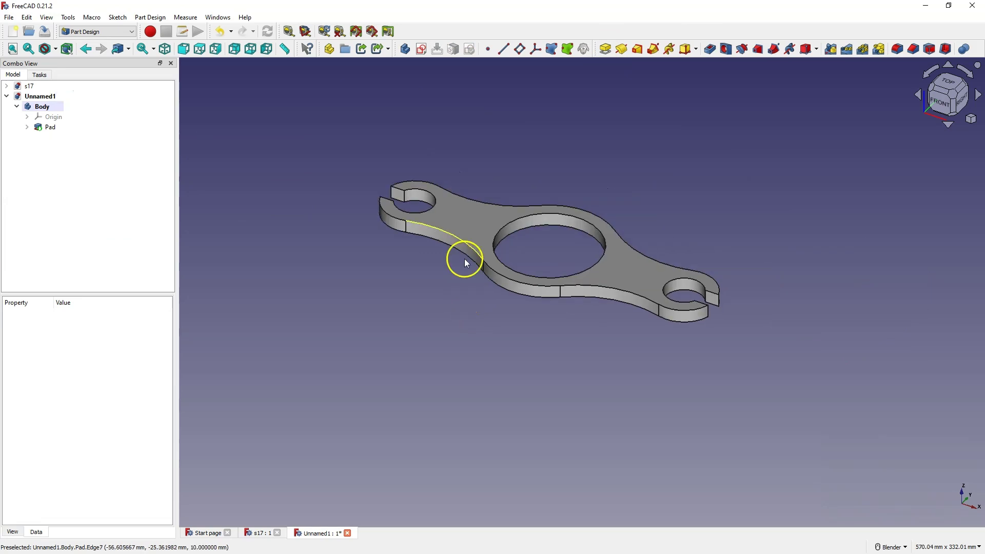
pyautogui.click(481, 220)
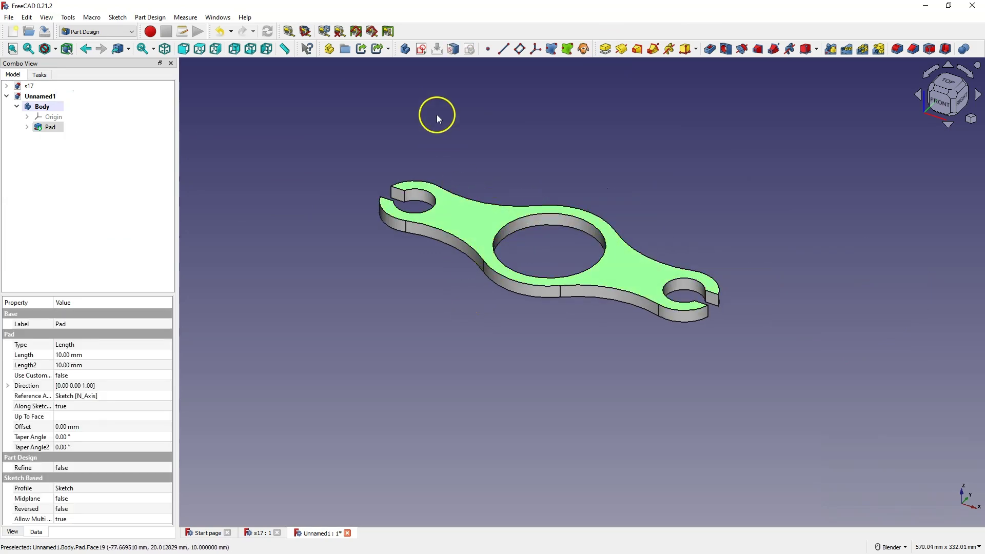
# Start a sketch on the top face and draw a circle centred on the origin.
pyautogui.click(421, 50)
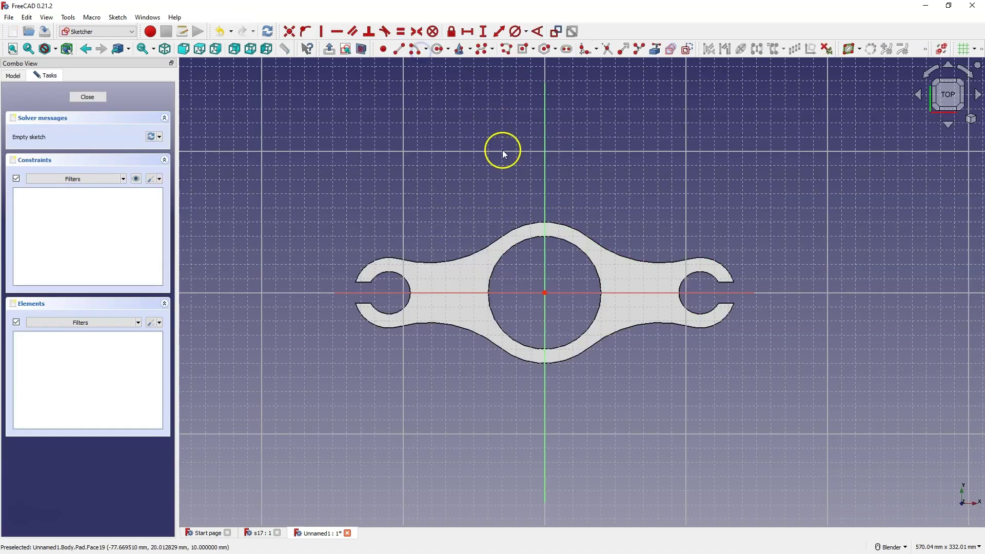
pyautogui.click(435, 51)
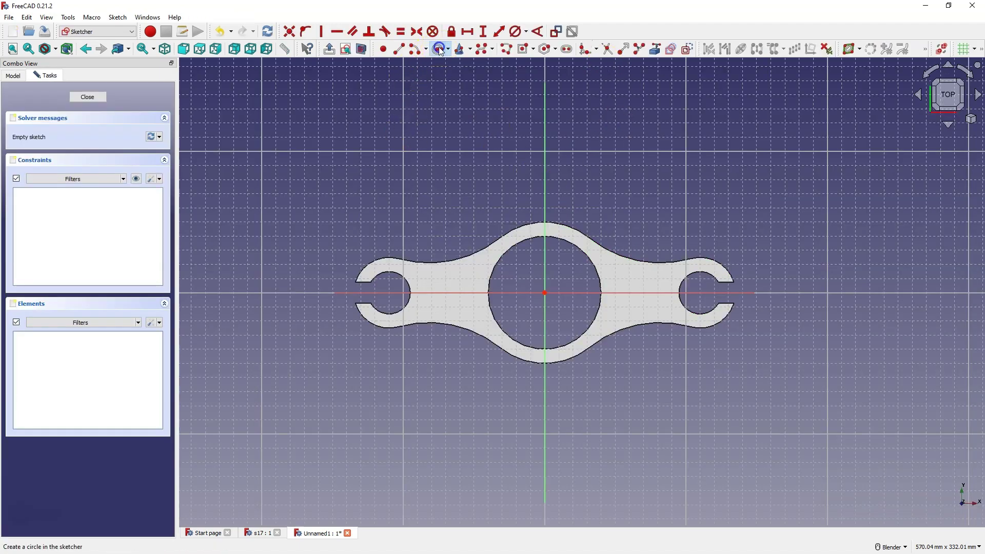
pyautogui.click(545, 293)
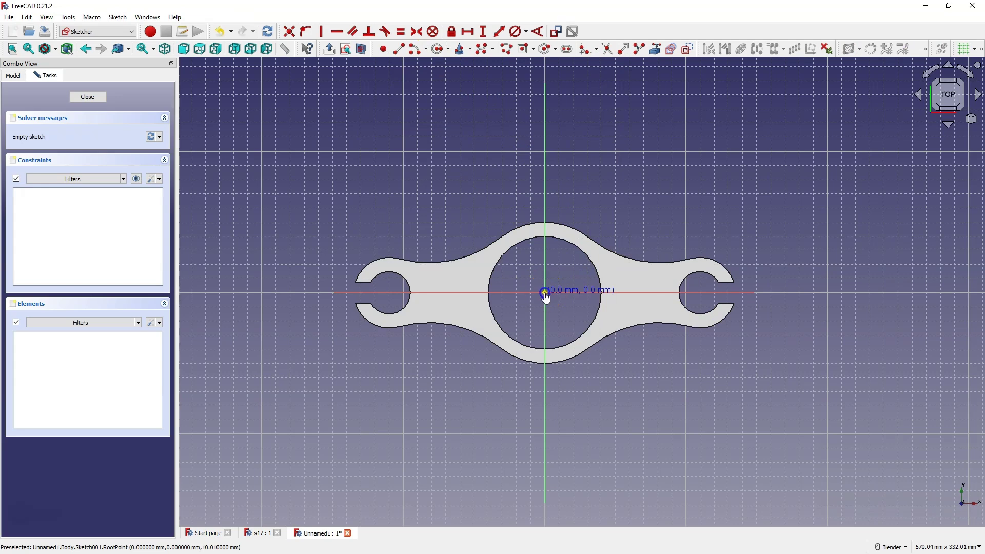
pyautogui.click(610, 290)
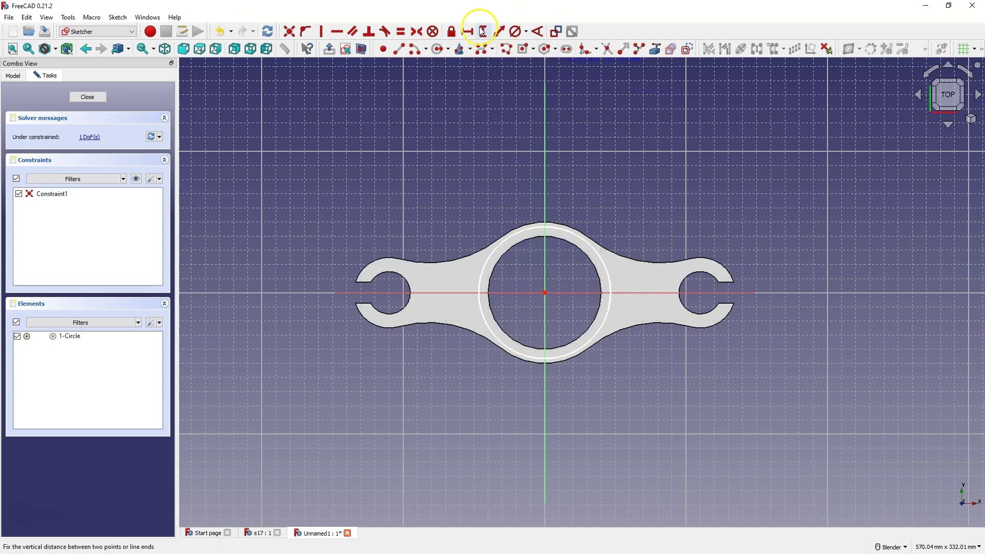
# Give the circle a 90 mm diameter, close the sketch and start a Pocket from it.
pyautogui.click(515, 32)
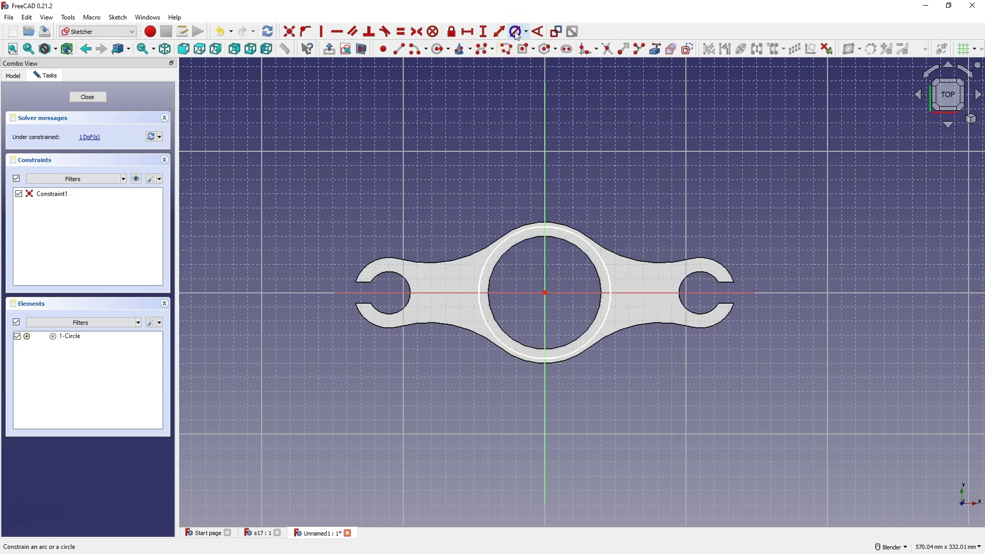
pyautogui.click(603, 265)
pyautogui.write('90')
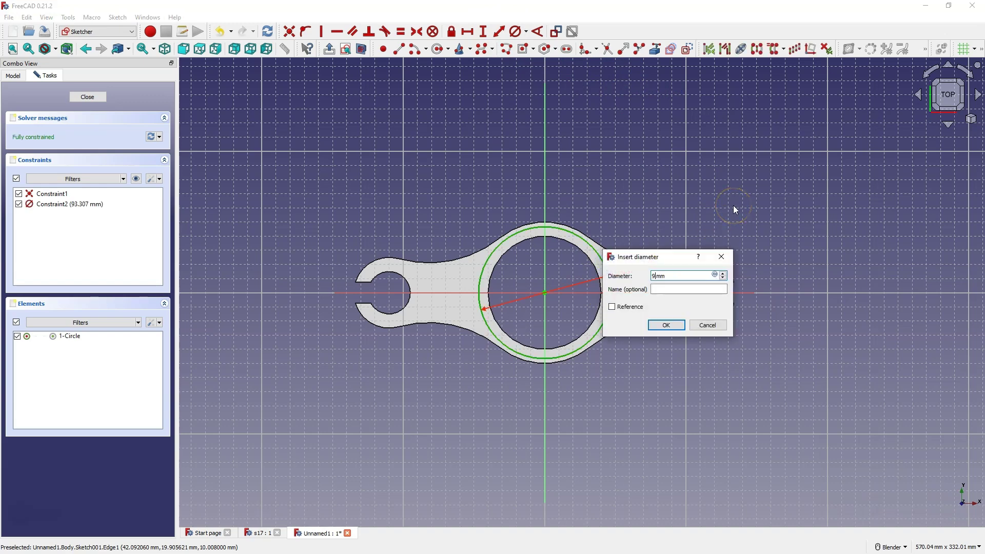
pyautogui.press('Return')
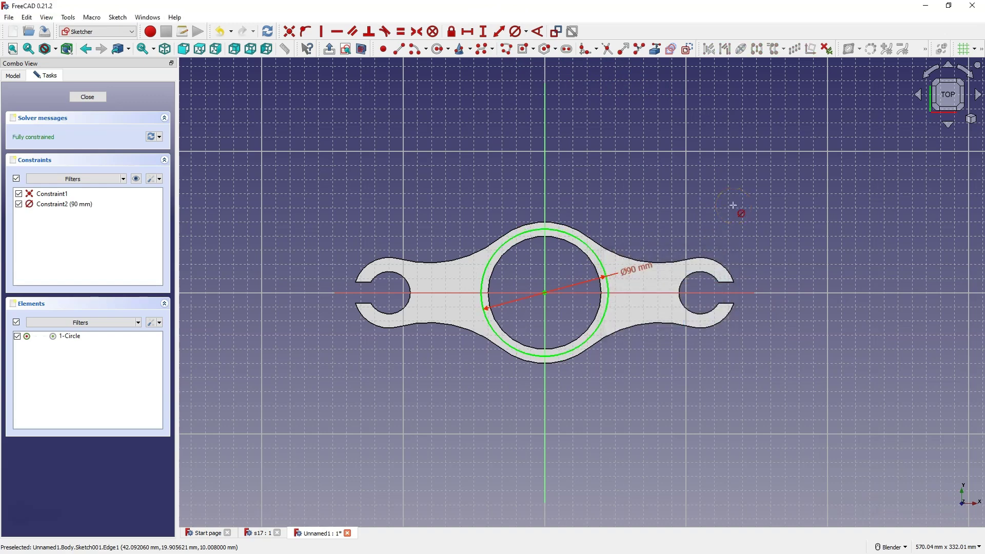
pyautogui.click(75, 99)
pyautogui.click(710, 49)
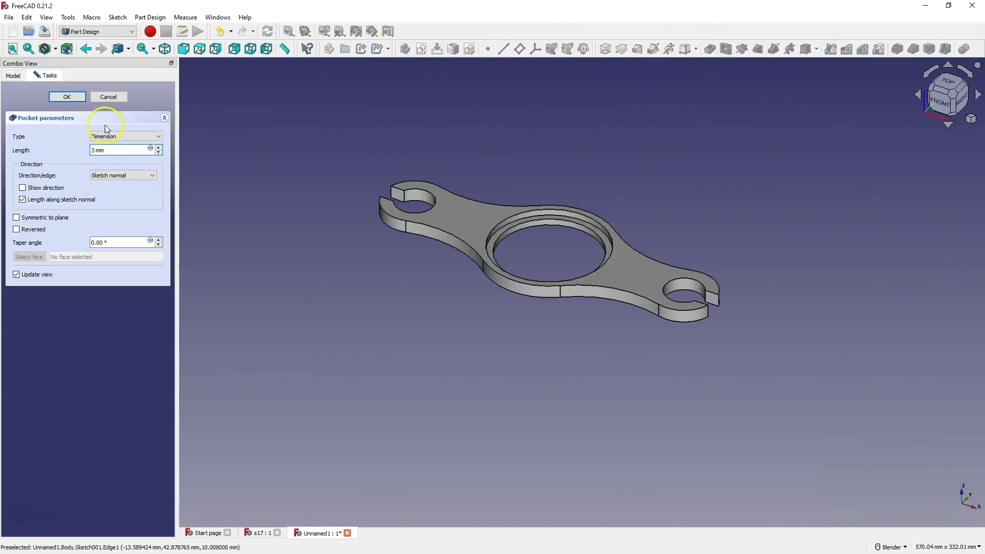
# Confirm the 3 mm pocket and select the spanner's faces for attaching a datum plane.
pyautogui.click(64, 146)
pyautogui.click(77, 99)
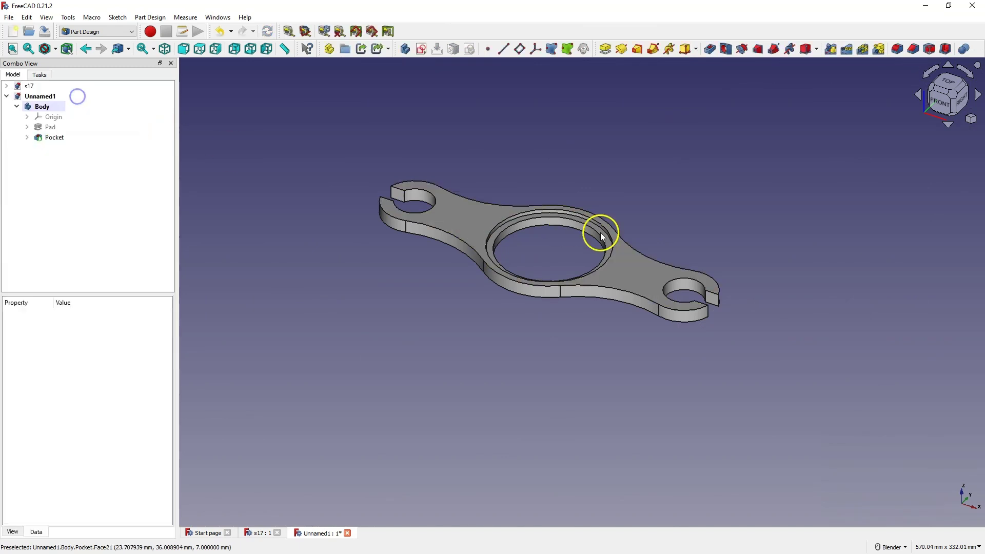
pyautogui.moveTo(471, 349)
pyautogui.mouseDown(button='middle')
pyautogui.moveTo(484, 220)
pyautogui.moveTo(464, 306)
pyautogui.moveTo(486, 350)
pyautogui.mouseUp(button='middle')
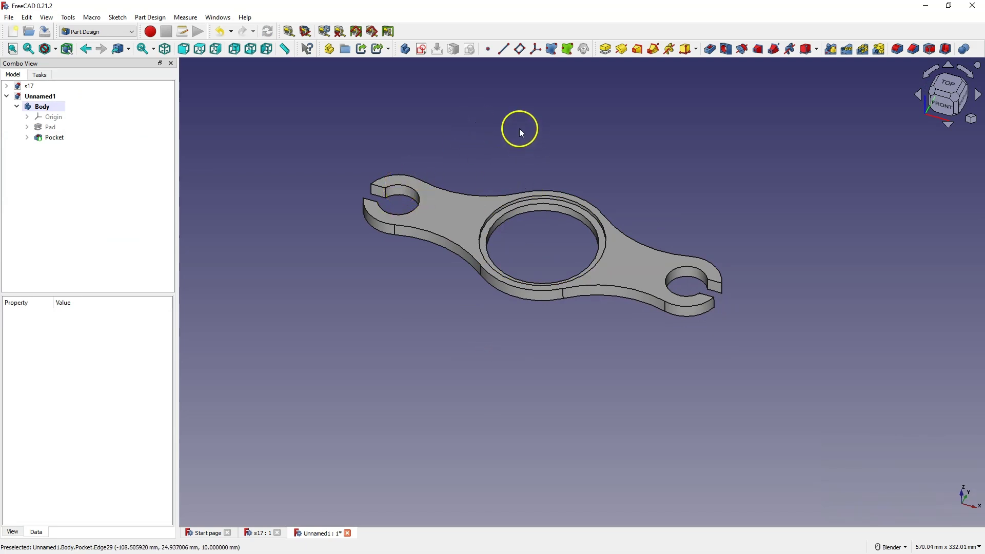
pyautogui.click(449, 214)
pyautogui.moveTo(457, 367); pyautogui.dragTo(439, 279, button='middle')
pyautogui.click(468, 326)
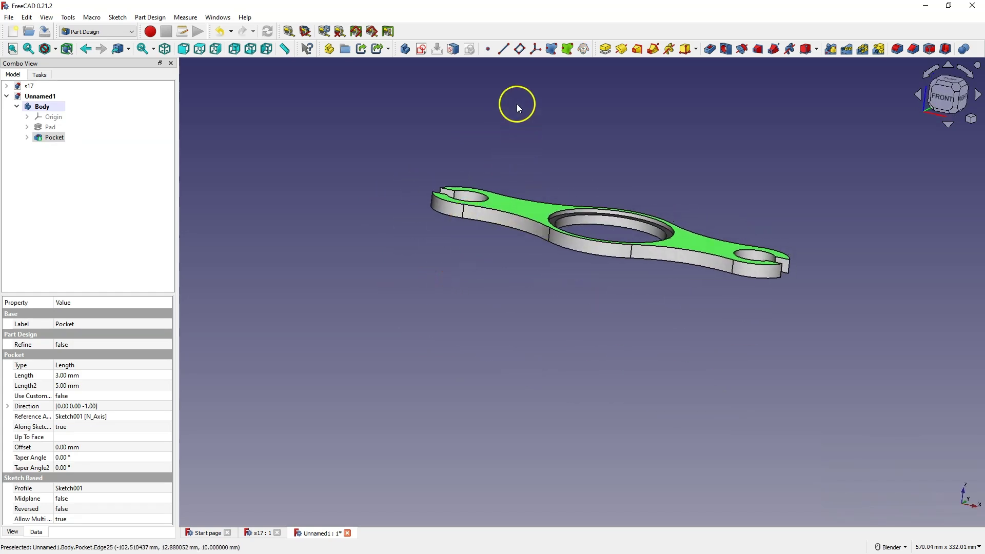
# Add a DatumPlane attached in Inertia 2-3 mode to the two Pocket faces, then select Pocket.
pyautogui.click(521, 51)
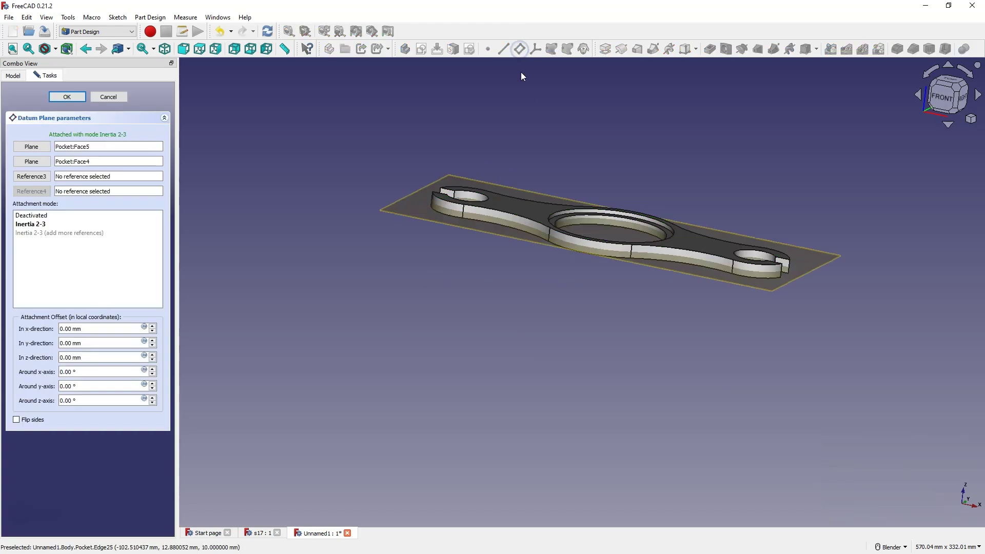
pyautogui.click(71, 97)
pyautogui.moveTo(639, 180); pyautogui.dragTo(503, 173, button='middle')
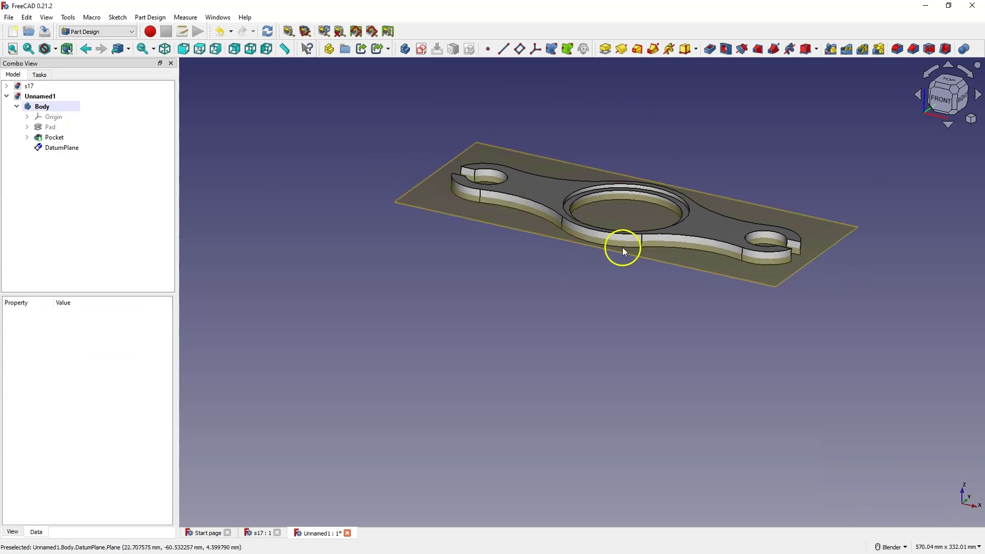
pyautogui.click(49, 137)
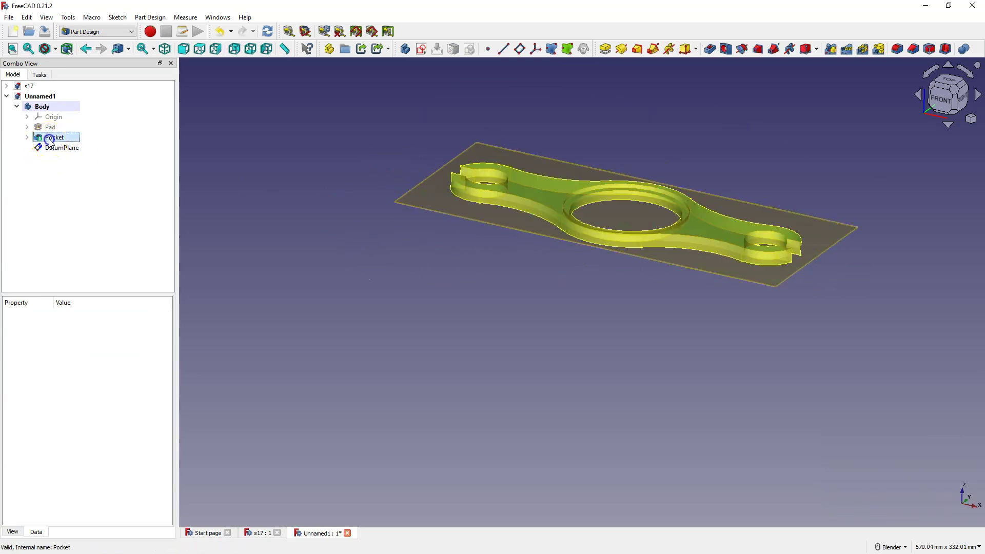
# Create a Mirrored feature copying the Pocket across the DatumPlane.
pyautogui.click(832, 49)
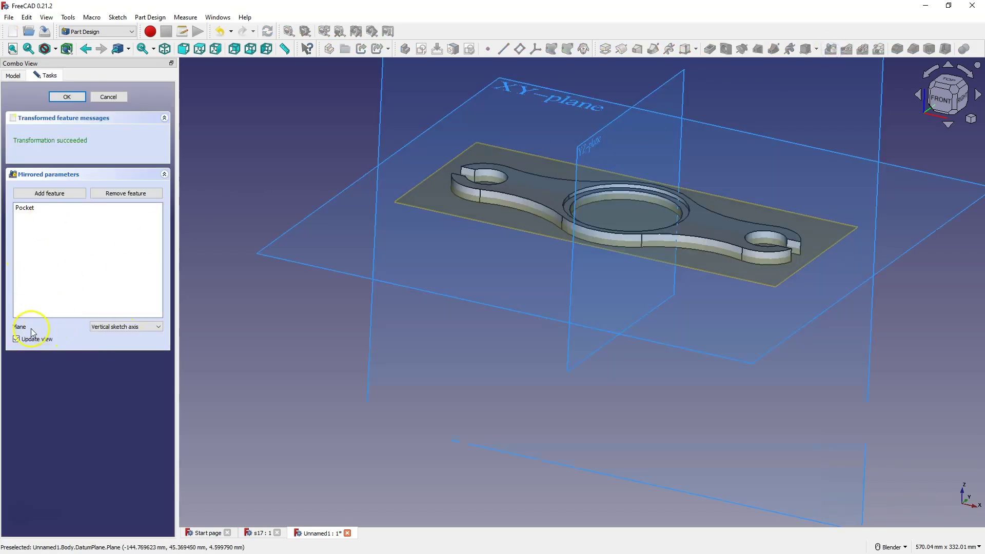
pyautogui.click(102, 327)
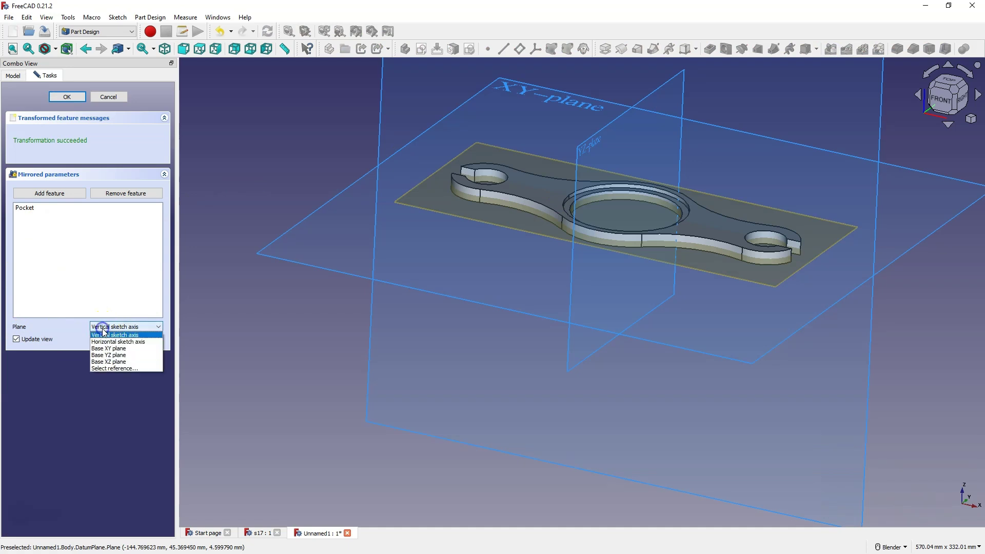
pyautogui.click(125, 369)
pyautogui.click(418, 191)
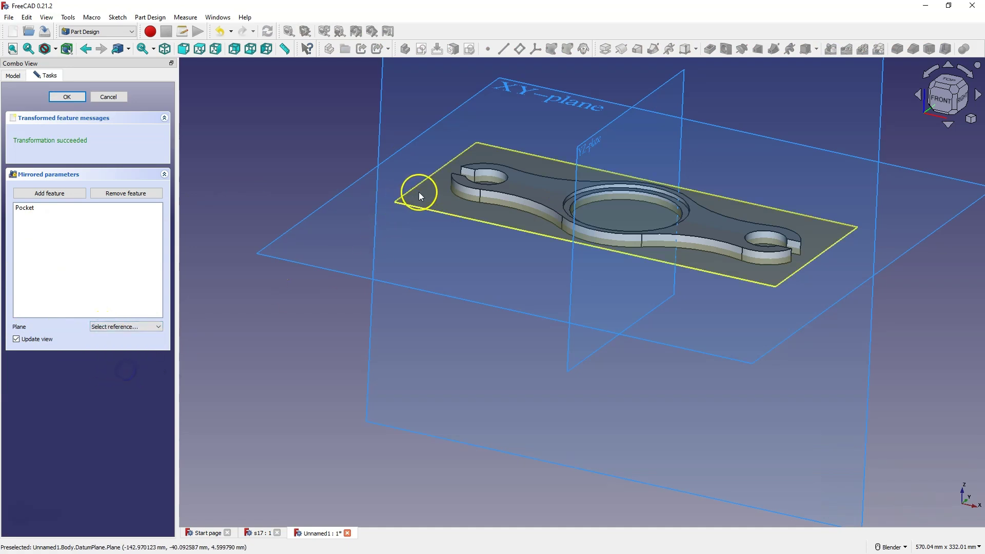
pyautogui.click(442, 212)
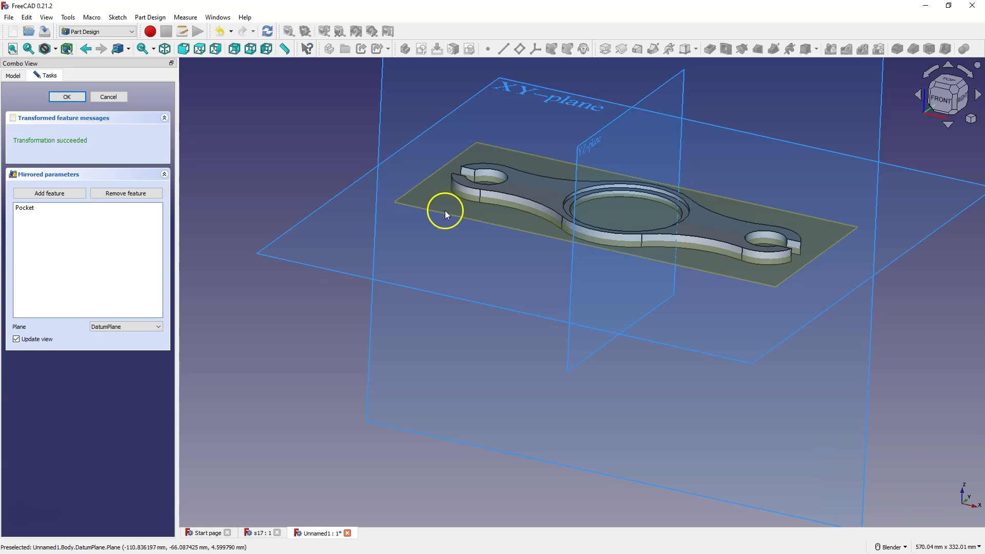
pyautogui.moveTo(462, 231); pyautogui.dragTo(548, 401, button='middle')
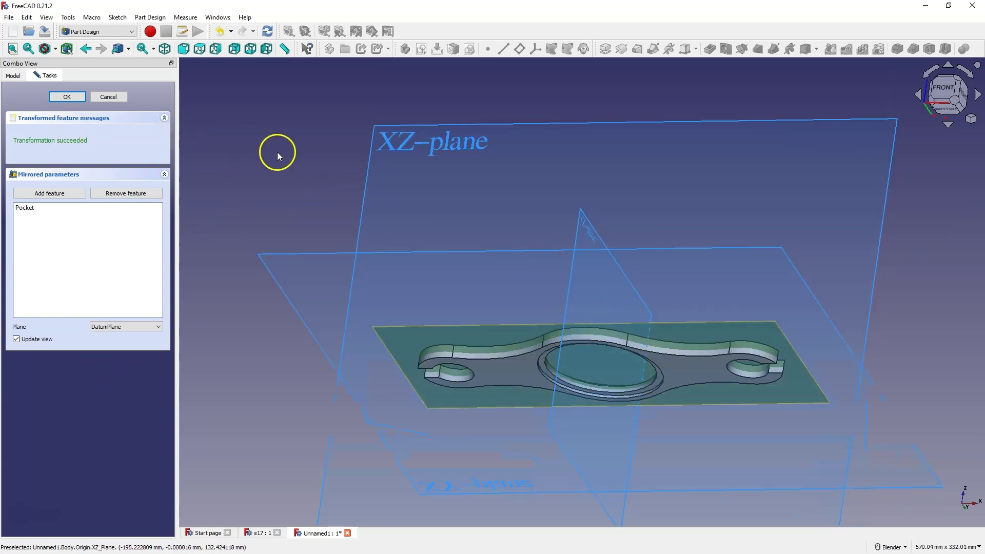
pyautogui.click(67, 98)
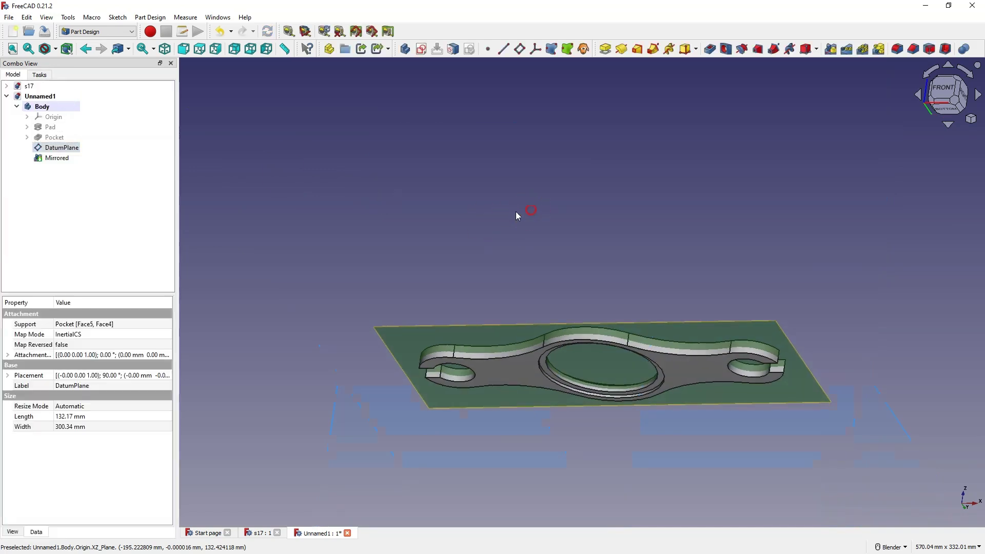
# Hide the DatumPlane, select the spanner's faces and check the recesses on both sides.
pyautogui.click(59, 149)
pyautogui.press('space')
pyautogui.moveTo(528, 164); pyautogui.dragTo(486, 306, button='middle')
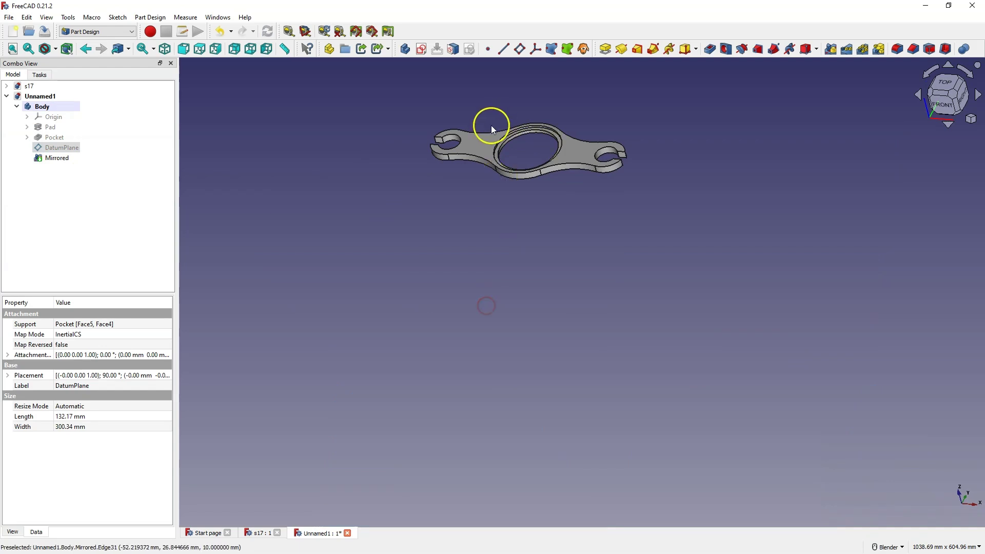
pyautogui.click(479, 140)
pyautogui.moveTo(458, 220); pyautogui.dragTo(501, 149, button='middle')
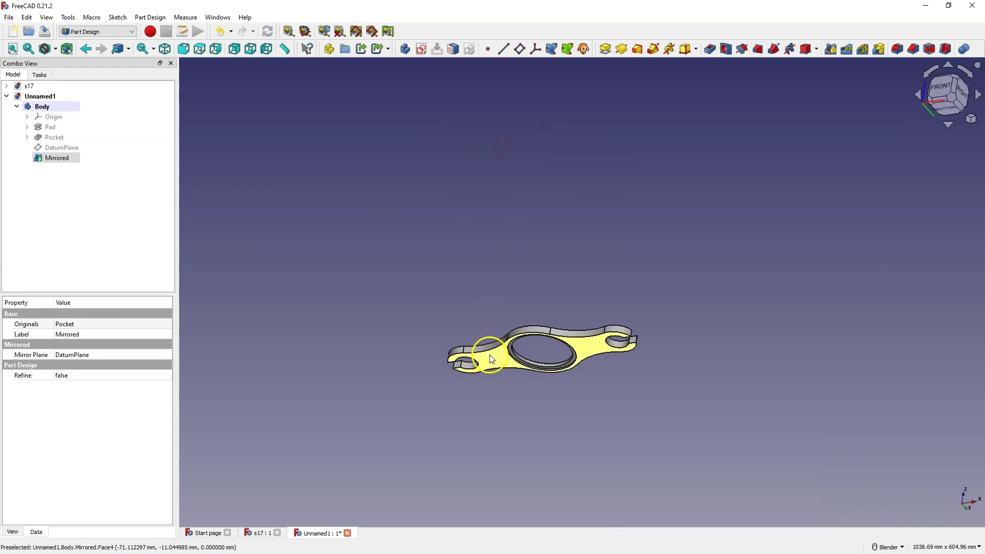
pyautogui.moveTo(611, 223); pyautogui.dragTo(579, 304, button='middle')
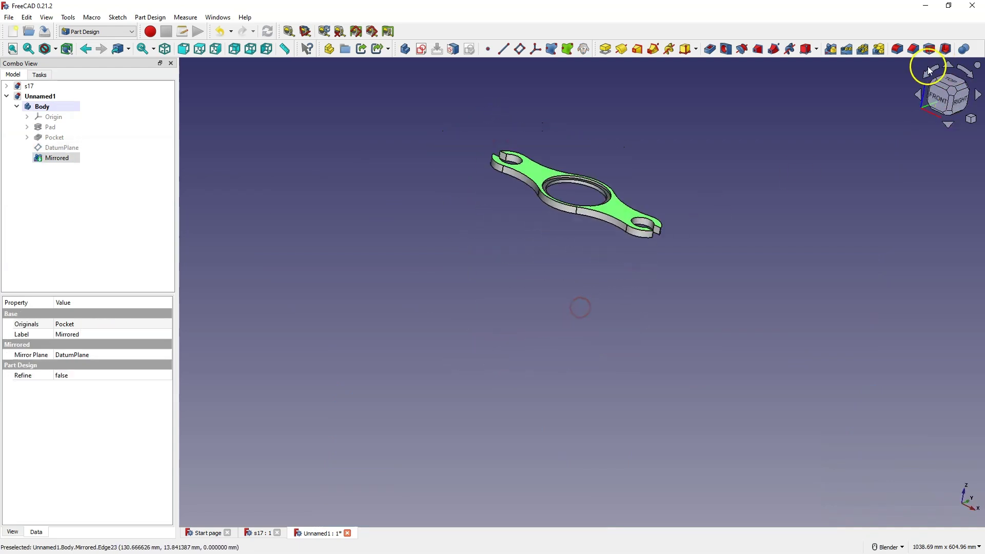
# Chamfer the top and bottom face edges at 1 mm equal distance, then view isometrically.
pyautogui.click(913, 49)
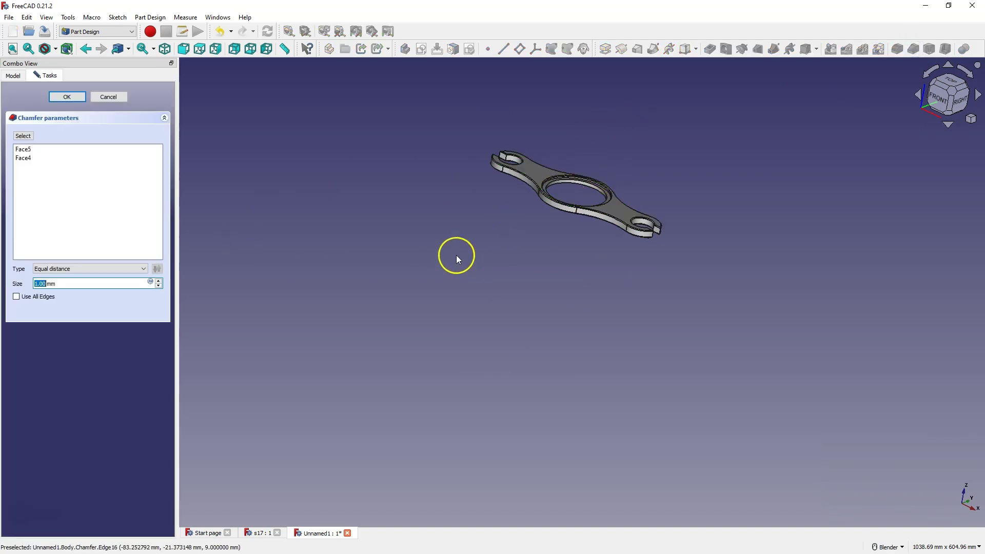
pyautogui.scroll(5, 550, 143)
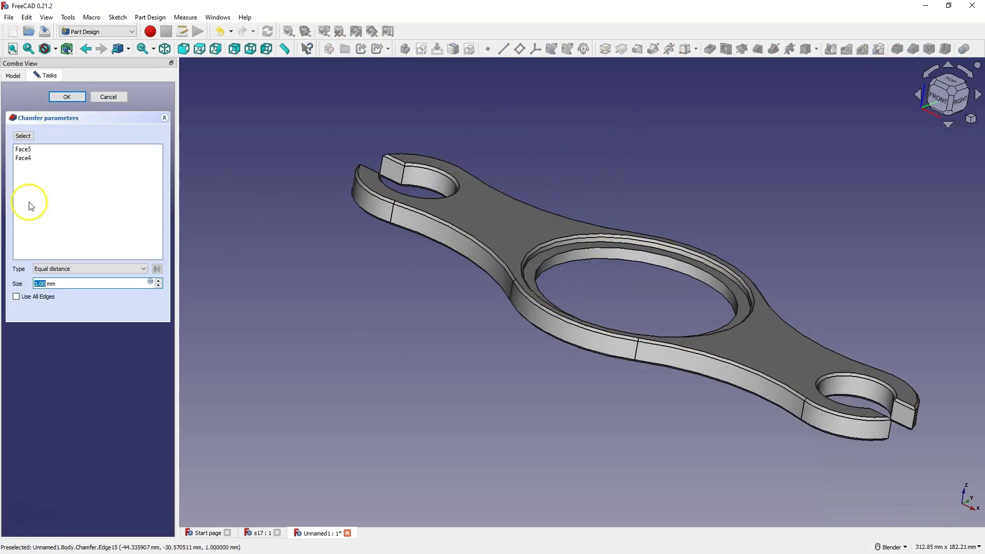
pyautogui.click(67, 96)
pyautogui.scroll(-3, 439, 277)
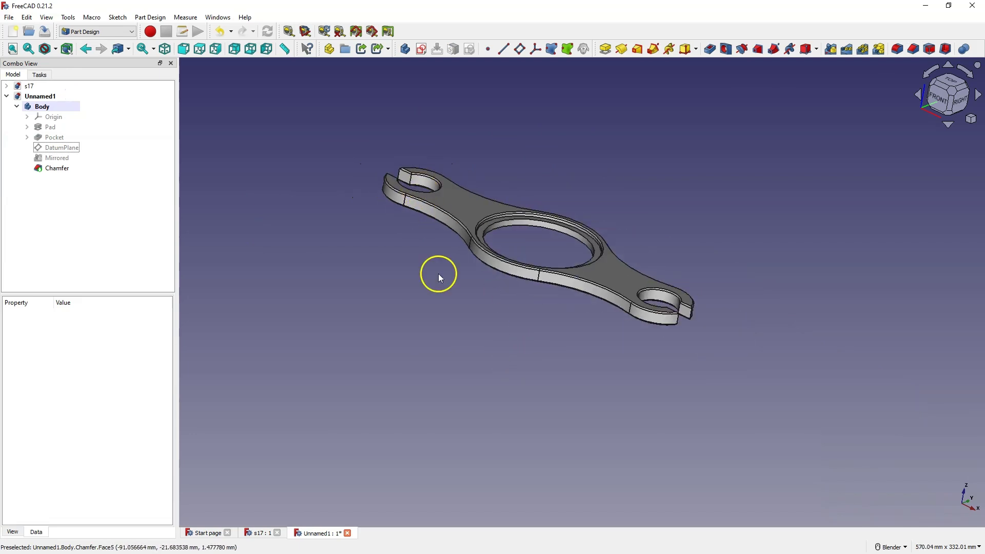
pyautogui.click(960, 77)
pyautogui.scroll(-2, 621, 187)
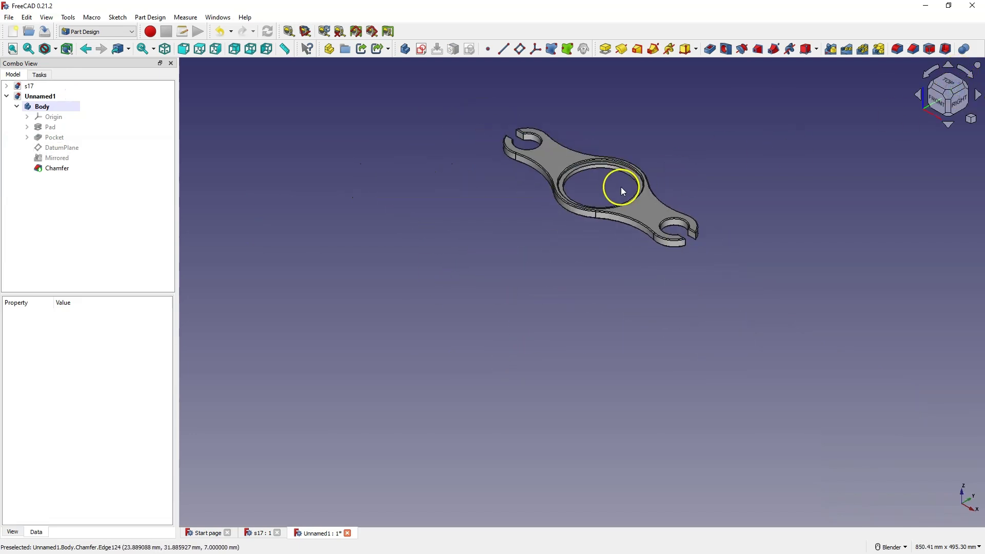
pyautogui.scroll(3, 706, 137)
pyautogui.scroll(3, 361, 165)
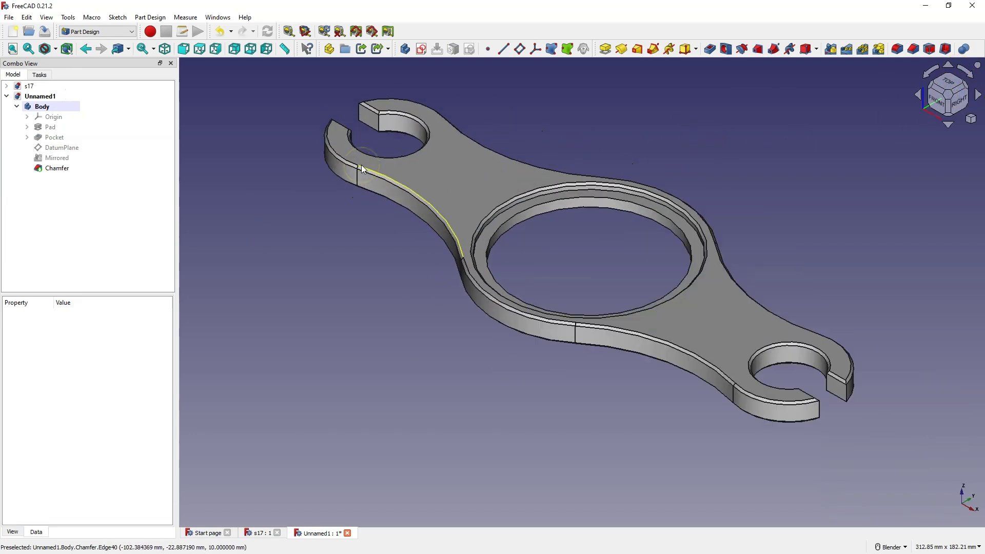